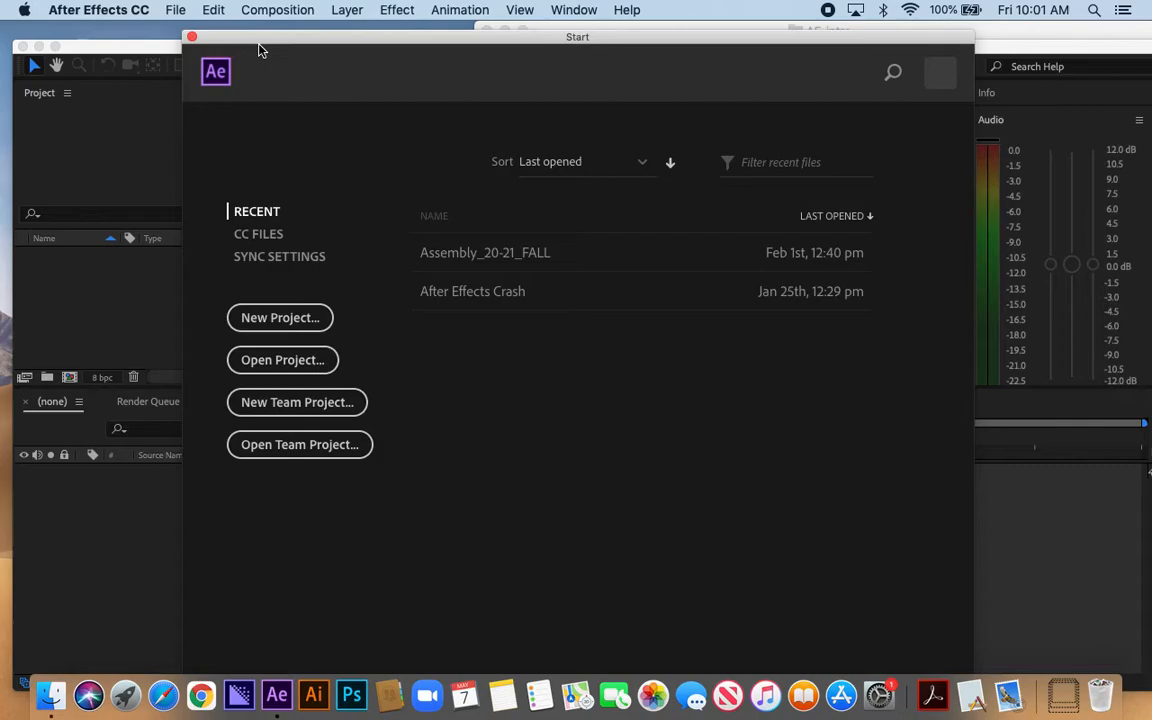
# Step: Import the four clips IMG_8540.MOV through IMG_8543.MOV from the AE_intro folder into the untitled project
pyautogui.click(193, 40)
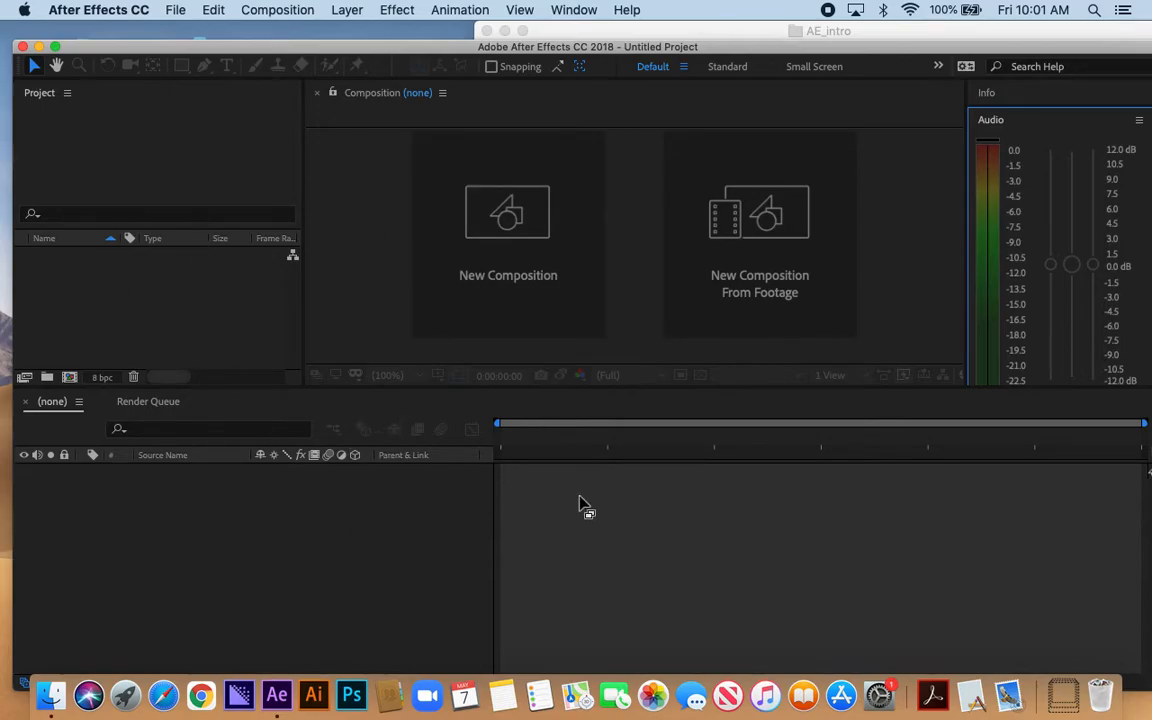
pyautogui.moveTo(557, 53); pyautogui.dragTo(554, 175)
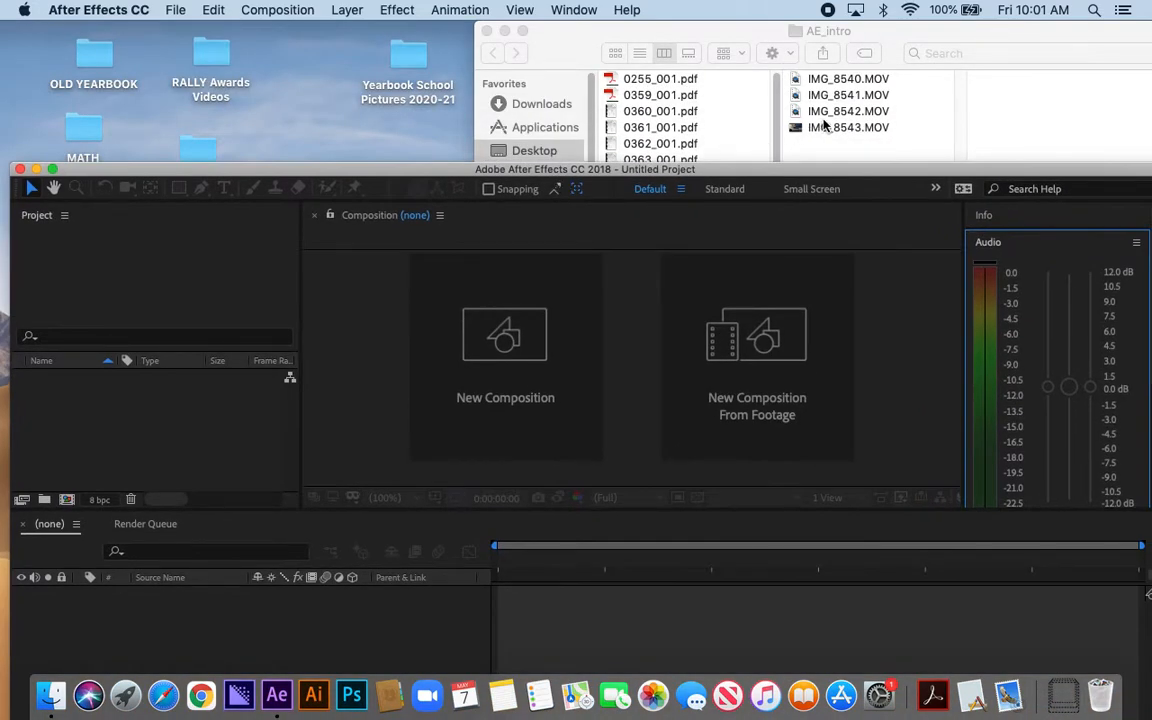
pyautogui.click(908, 86)
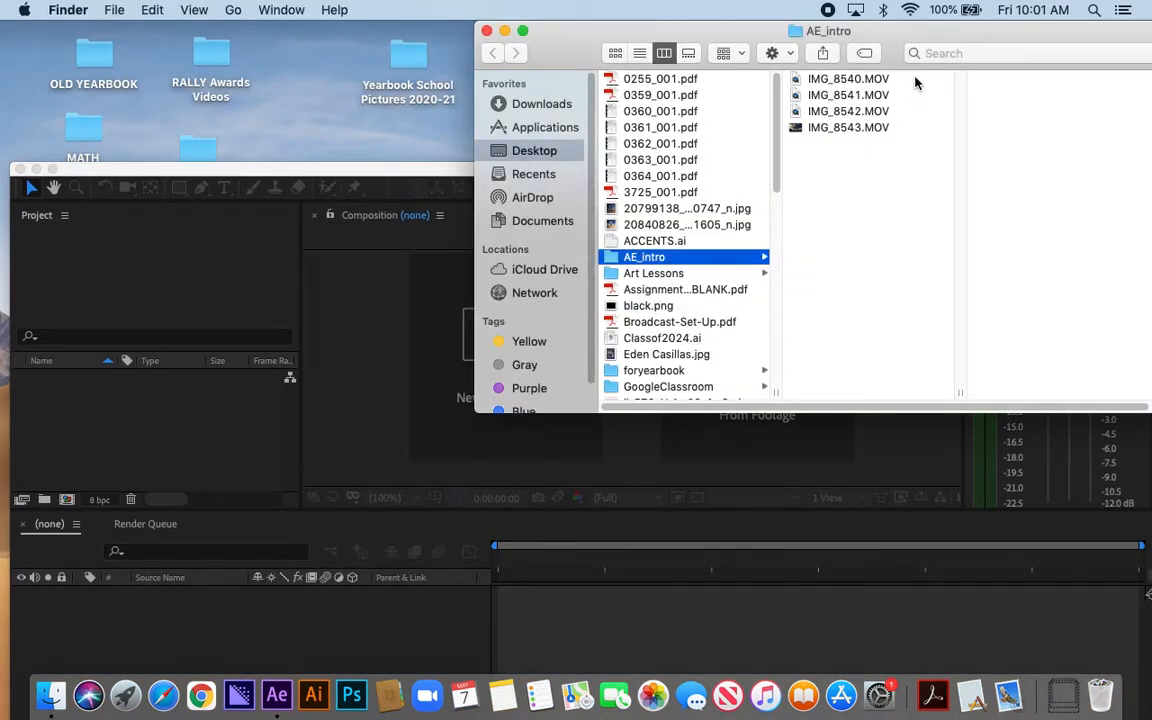
pyautogui.click(843, 80)
pyautogui.keyDown('shift'); pyautogui.click(913, 126); pyautogui.keyUp('shift')
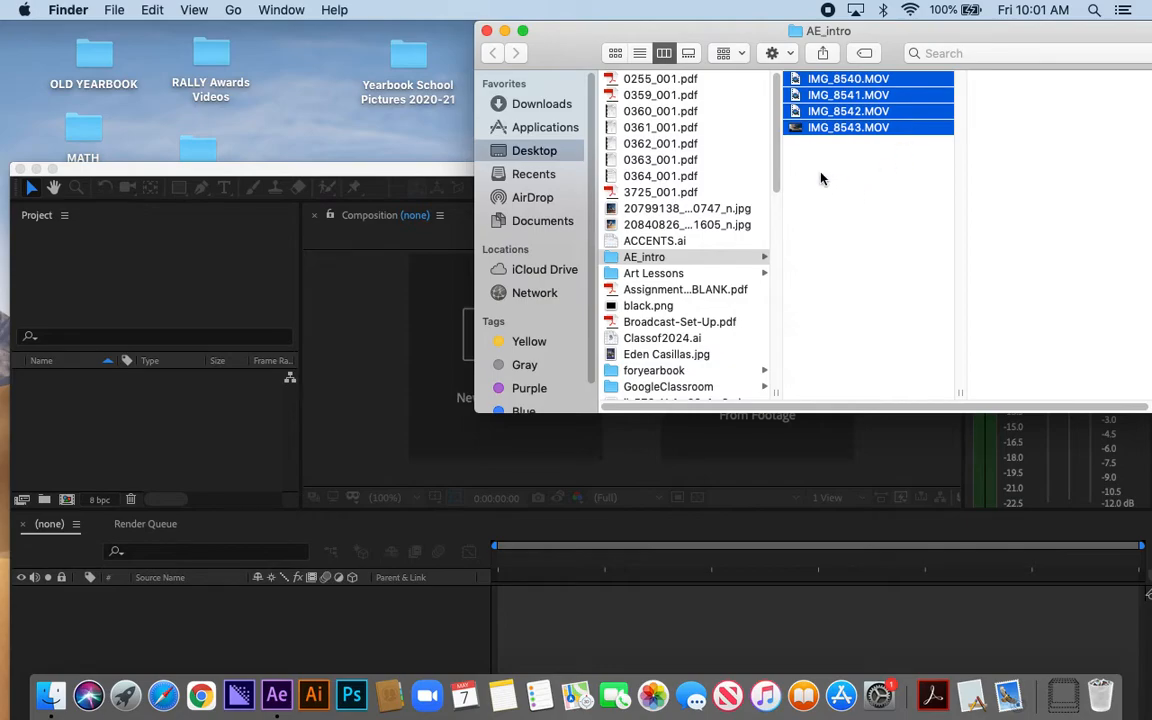
pyautogui.moveTo(798, 130); pyautogui.dragTo(386, 345)
pyautogui.moveTo(175, 425); pyautogui.dragTo(147, 437)
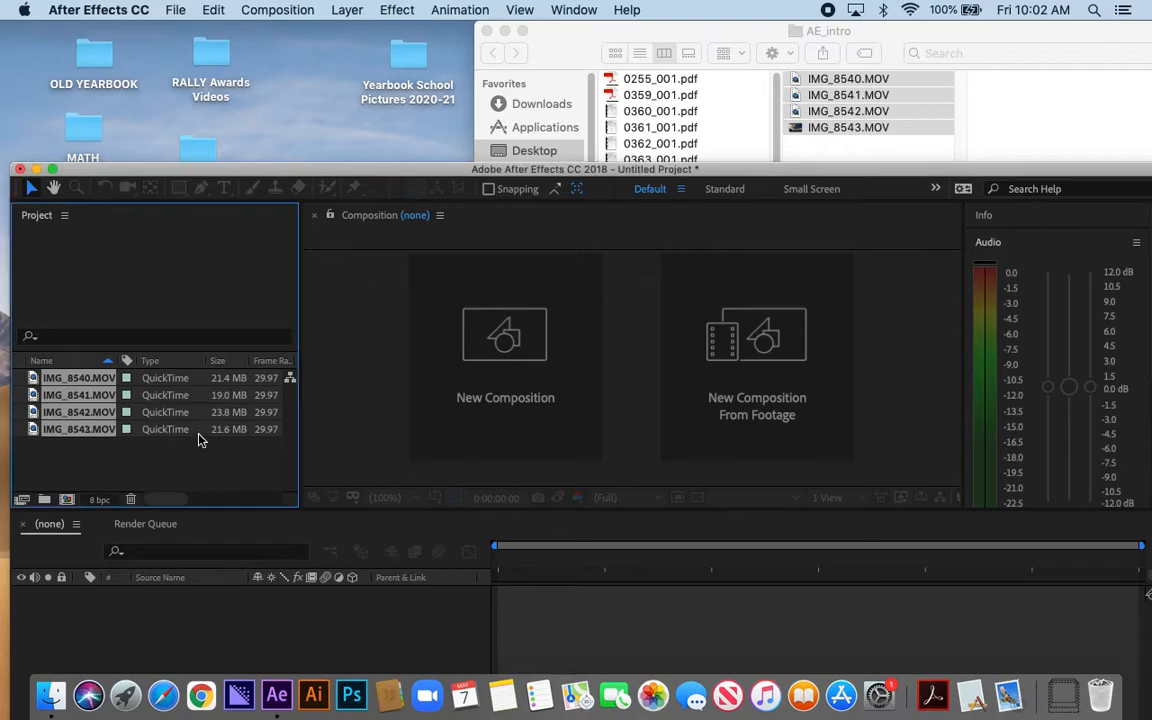
# Step: Create a single composition from the four clips, using the dimensions of IMG_8540.MOV
pyautogui.moveTo(397, 179); pyautogui.dragTo(410, 50)
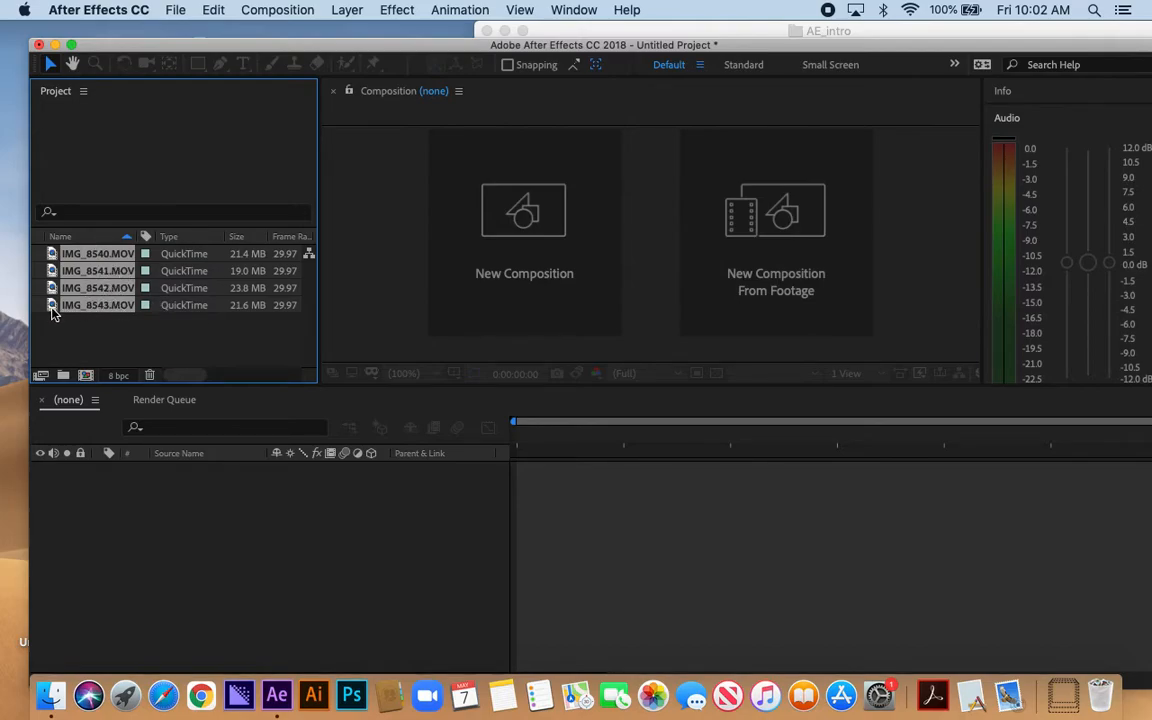
pyautogui.moveTo(51, 310); pyautogui.dragTo(766, 266)
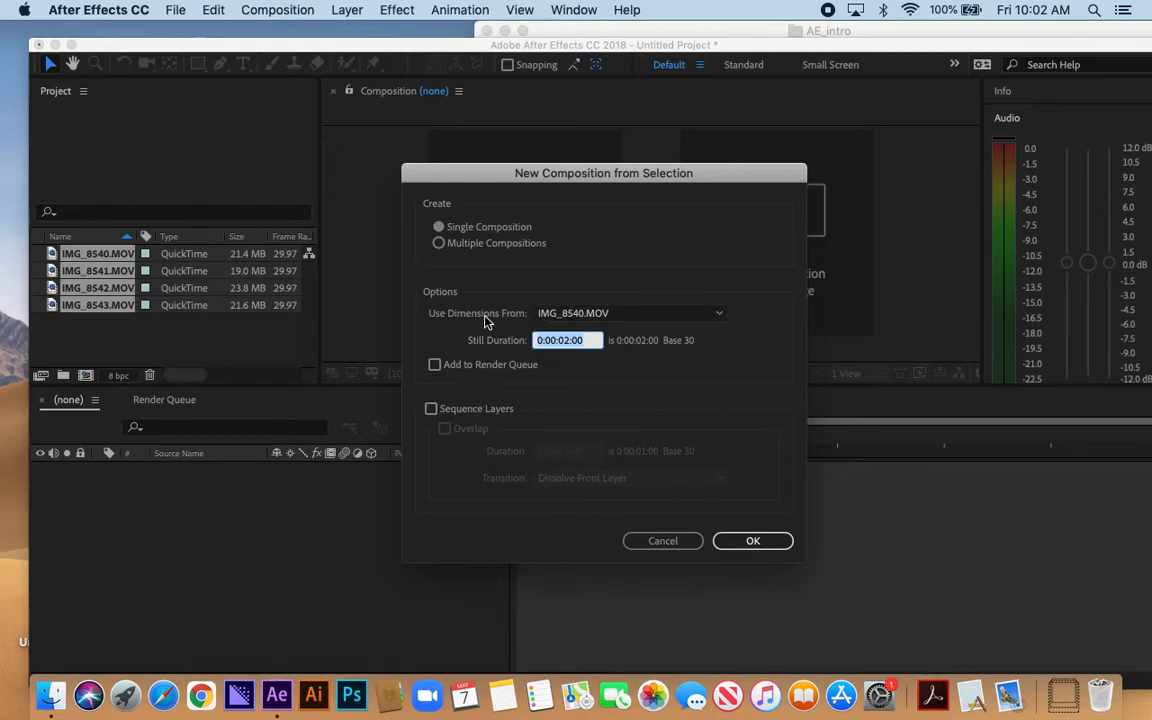
pyautogui.click(753, 541)
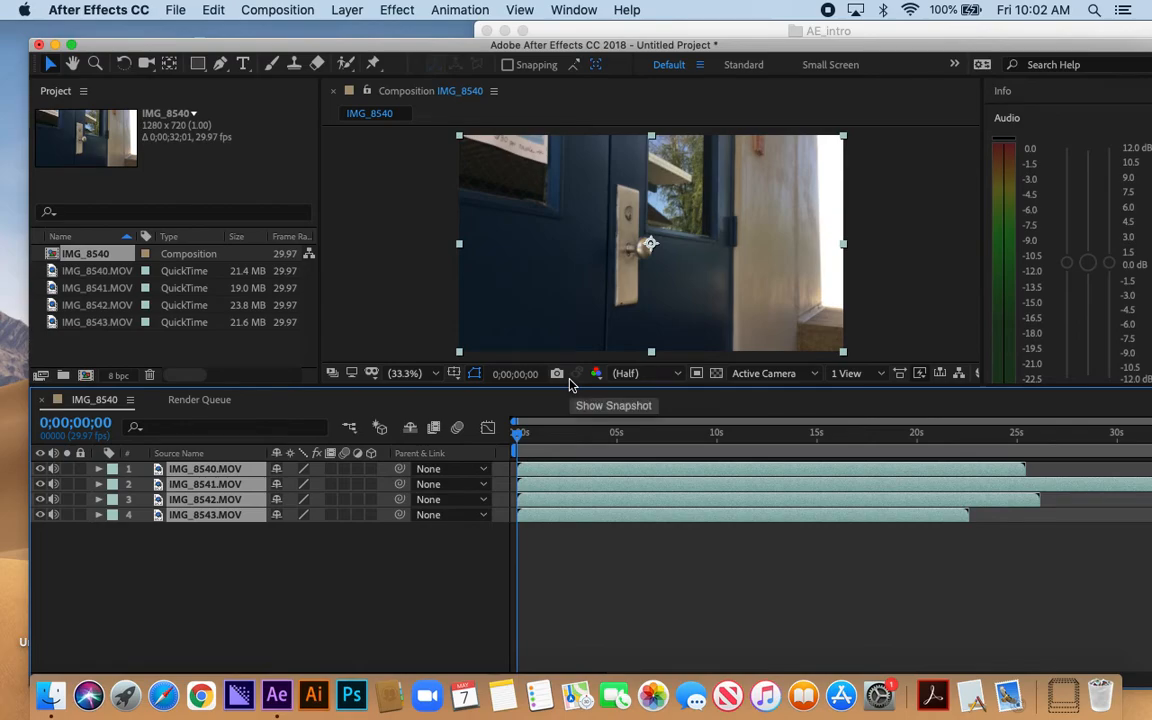
pyautogui.doubleClick(755, 46)
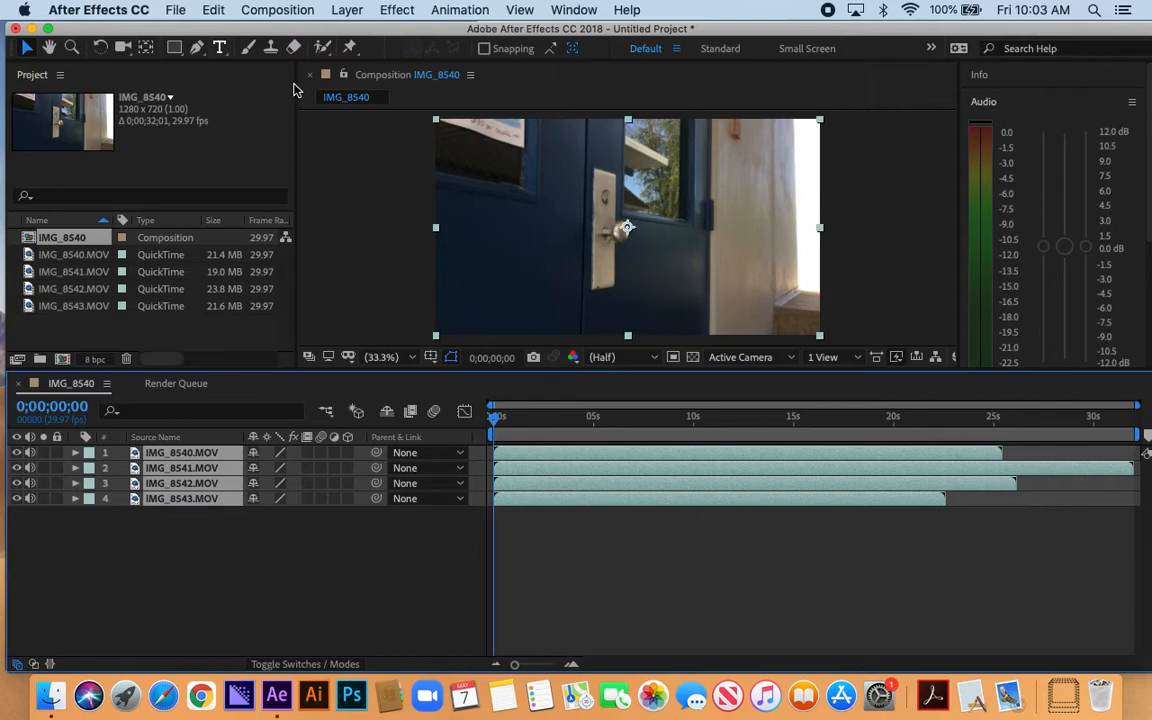
# Step: Save the project to the Desktop as AE_tutorial.aep
pyautogui.press('super+s')
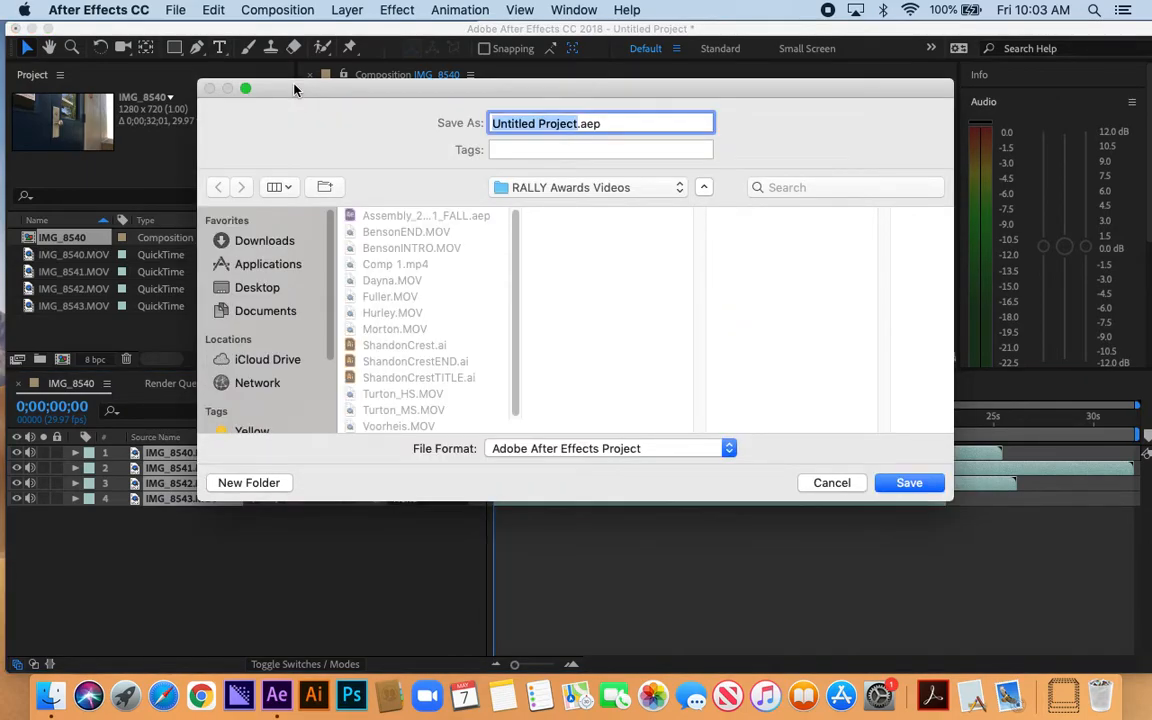
pyautogui.write('AE')
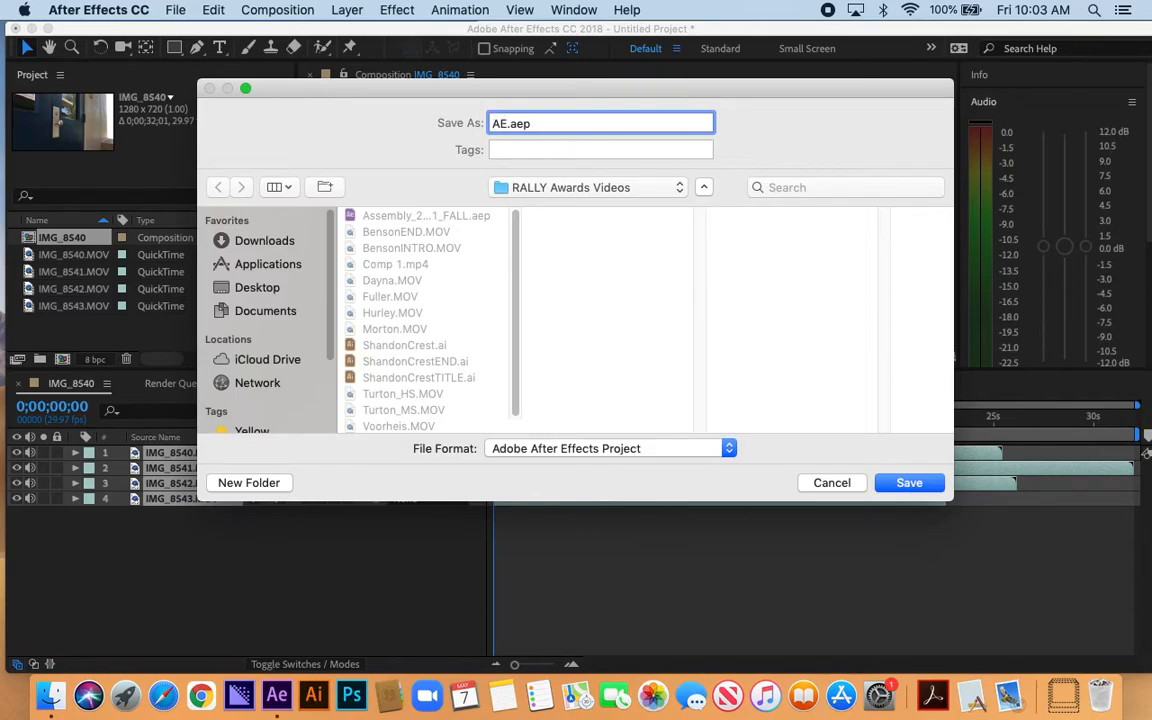
pyautogui.write('_tu')
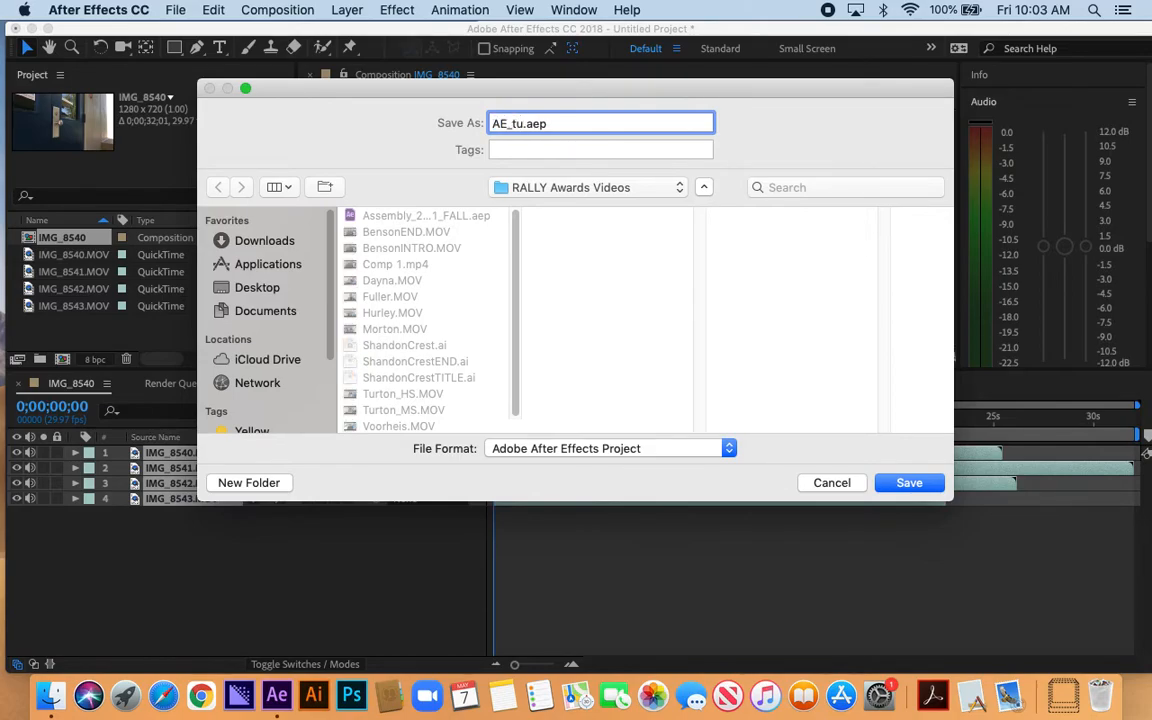
pyautogui.write('torial')
pyautogui.click(278, 289)
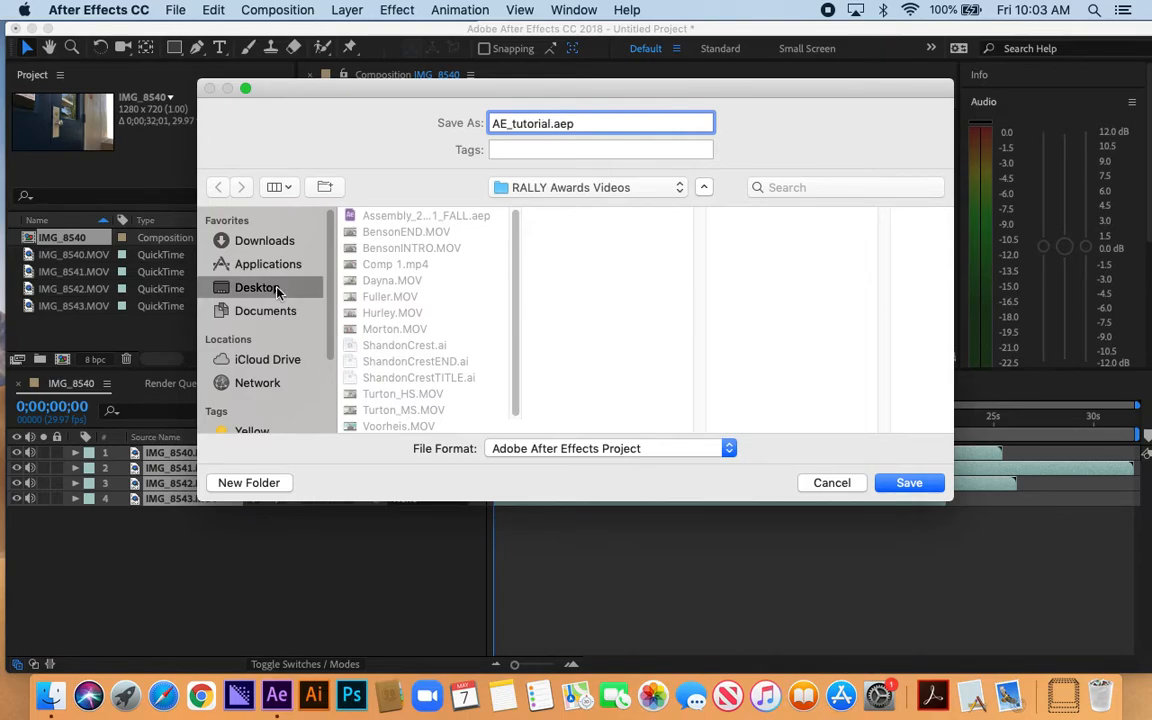
pyautogui.click(909, 483)
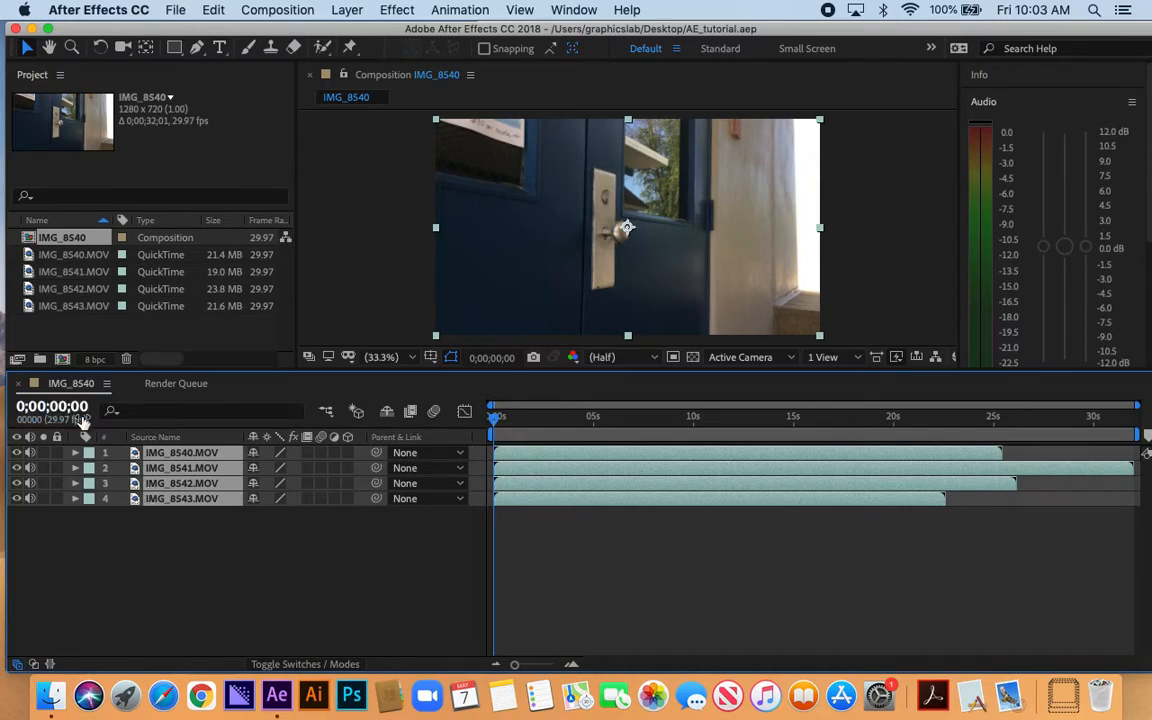
pyautogui.click(255, 550)
pyautogui.click(470, 498)
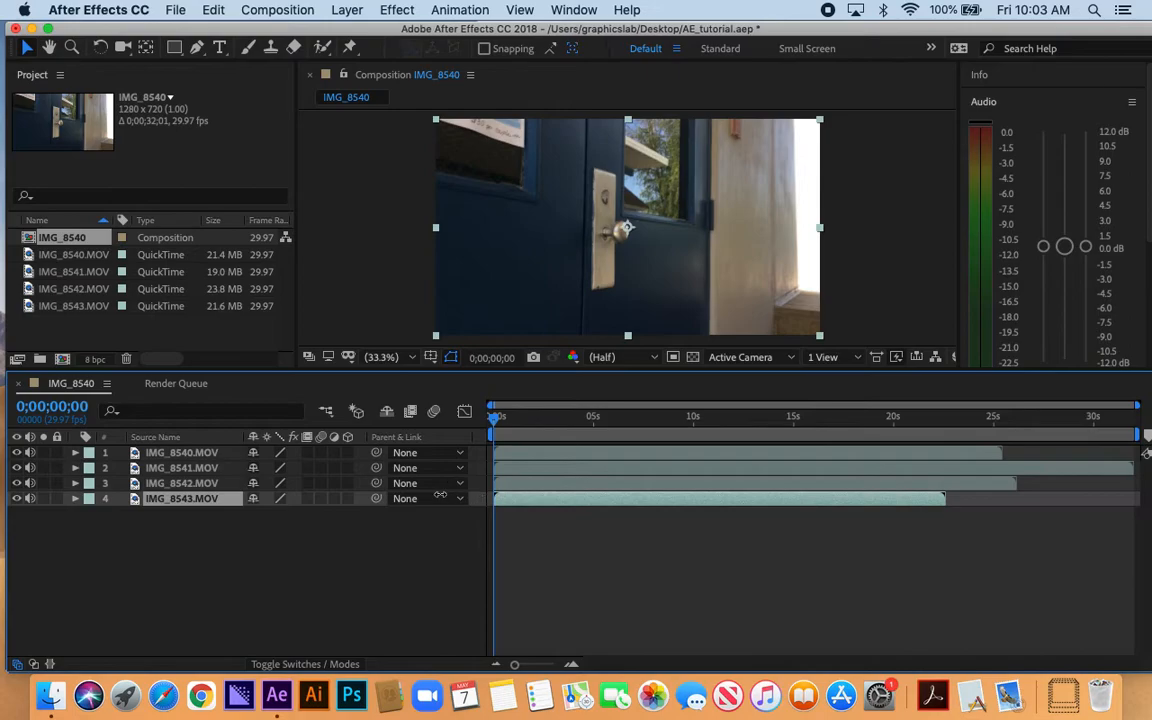
pyautogui.click(543, 484)
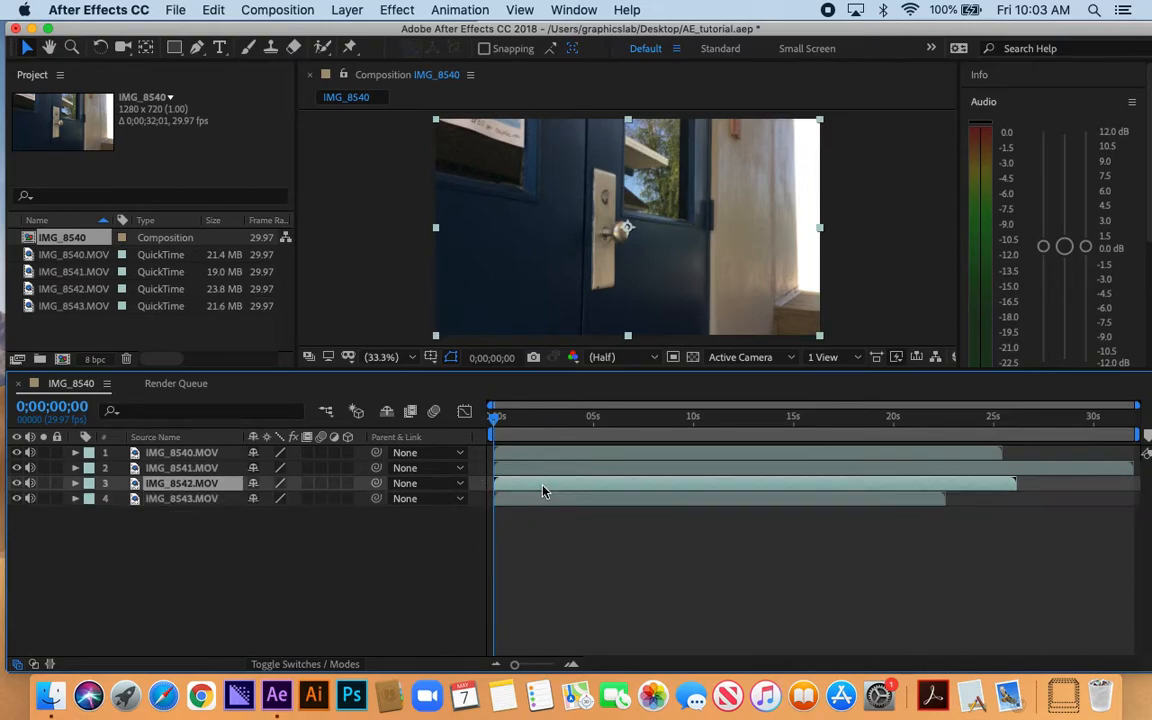
pyautogui.click(543, 468)
pyautogui.click(543, 453)
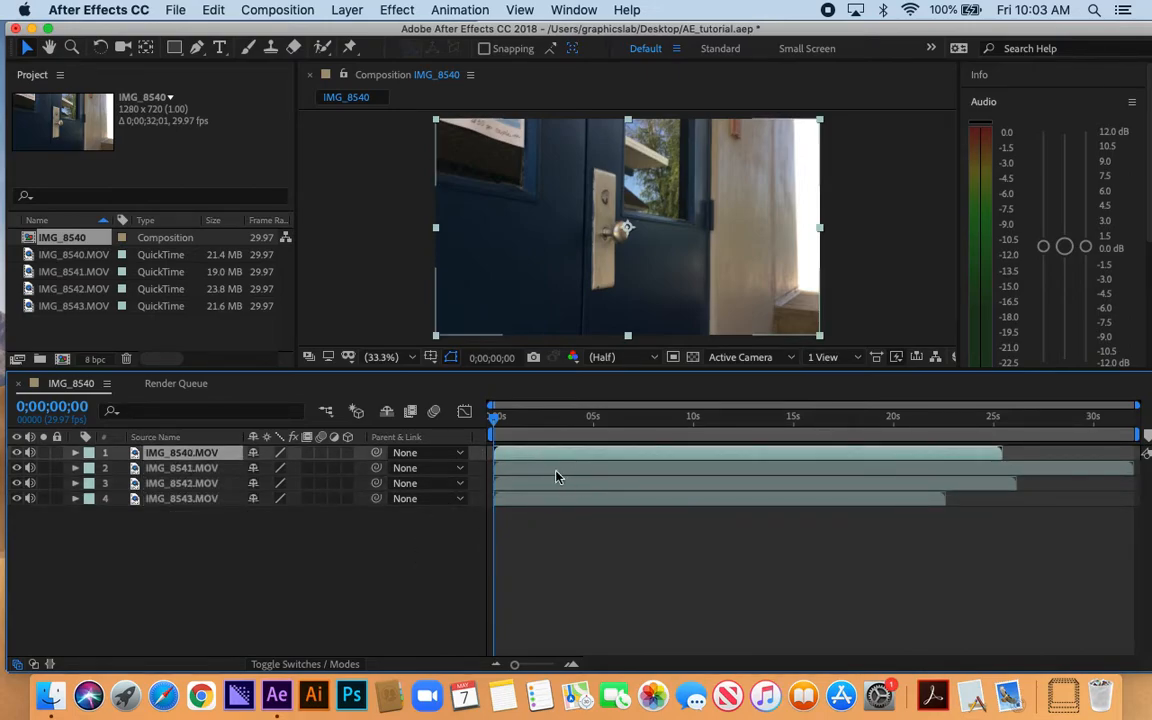
pyautogui.click(556, 468)
pyautogui.click(550, 484)
# Step: Move the IMG_8541.MOV, IMG_8542.MOV and IMG_8543.MOV layers together so they start at about 21 seconds
pyautogui.click(552, 498)
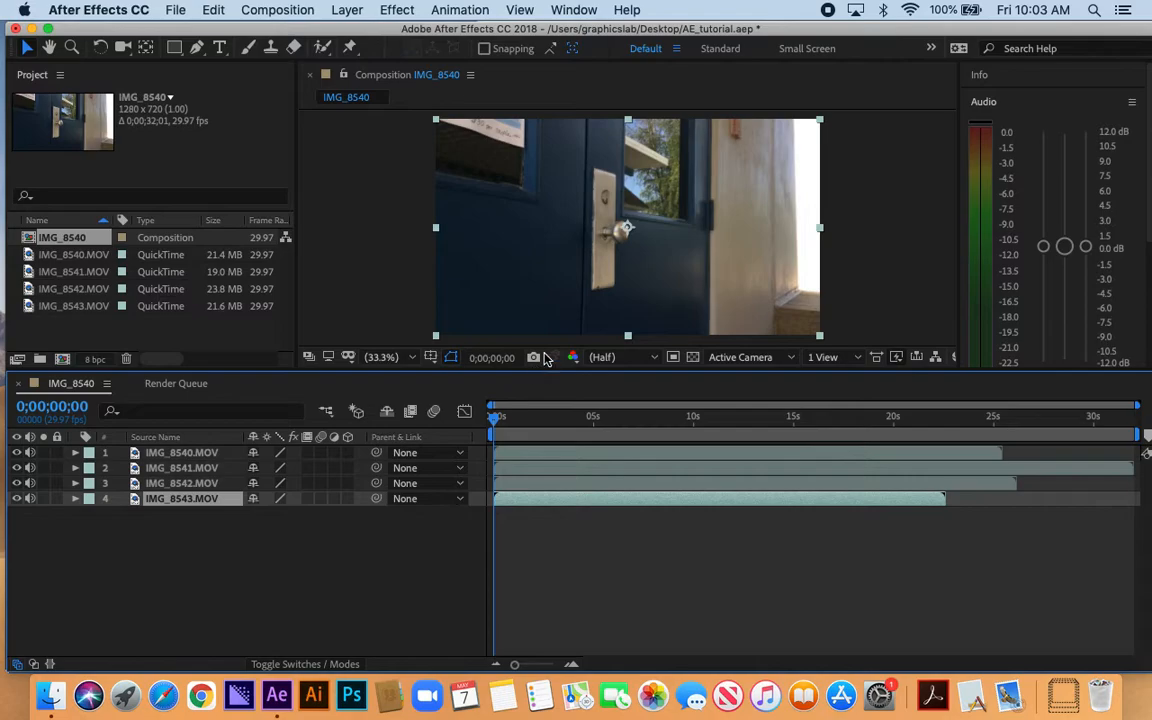
pyautogui.keyDown('shift'); pyautogui.click(193, 469); pyautogui.keyUp('shift')
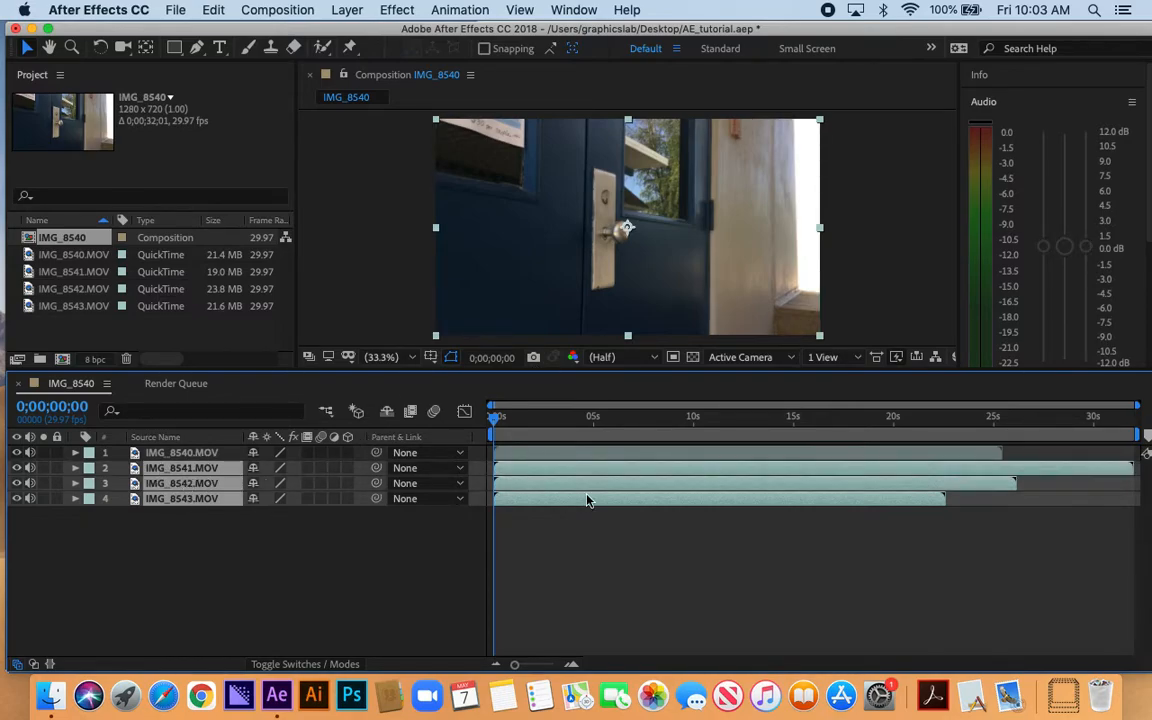
pyautogui.moveTo(532, 469); pyautogui.dragTo(942, 480)
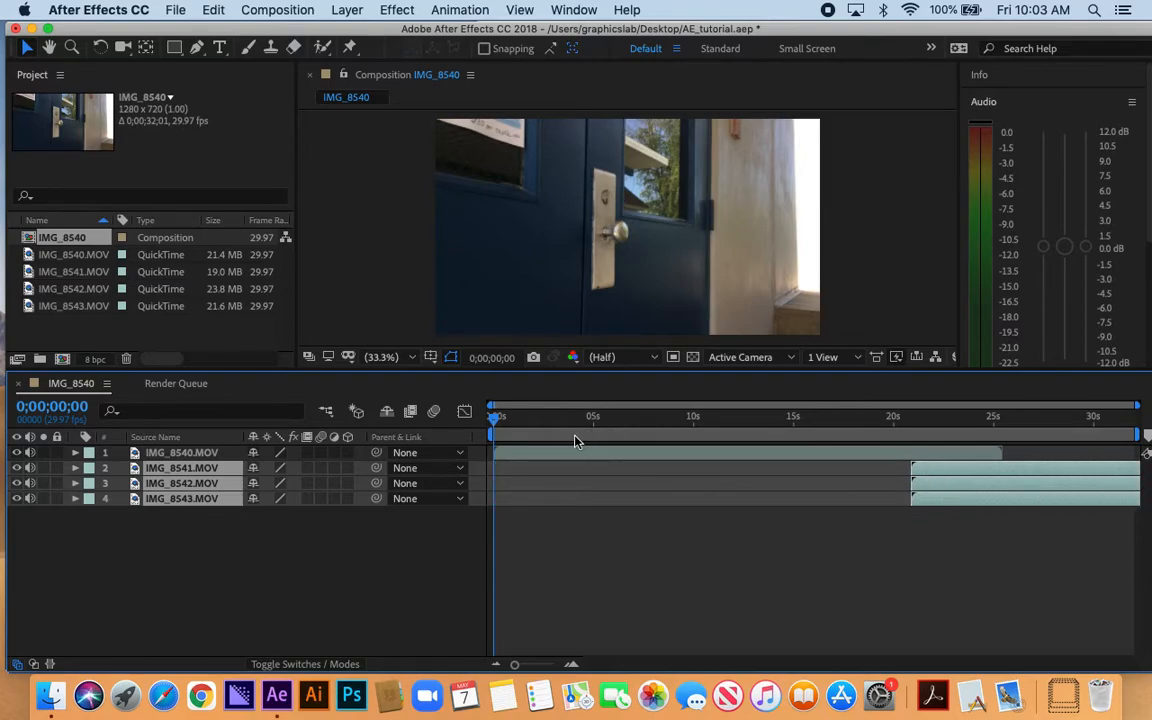
# Step: Scrub through the first clip and place the current time at 0;00;05;13, where the hand is at the door lock
pyautogui.click(535, 418)
pyautogui.click(579, 418)
pyautogui.click(633, 418)
pyautogui.click(656, 422)
pyautogui.click(612, 424)
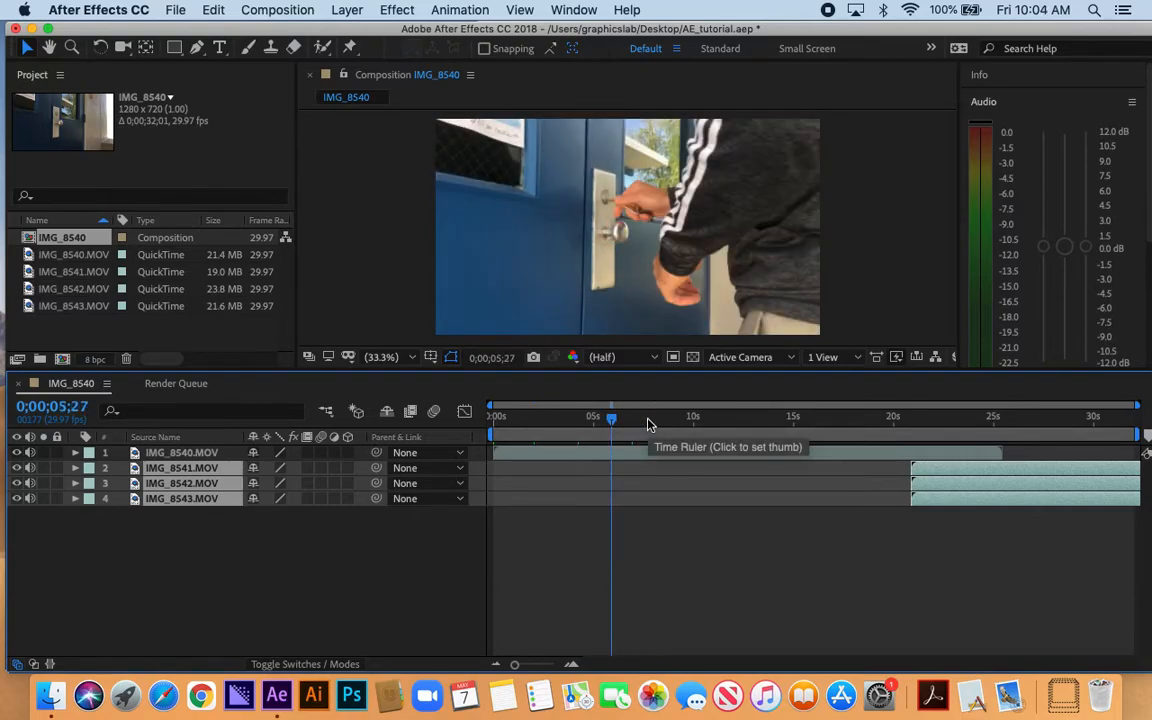
pyautogui.click(582, 420)
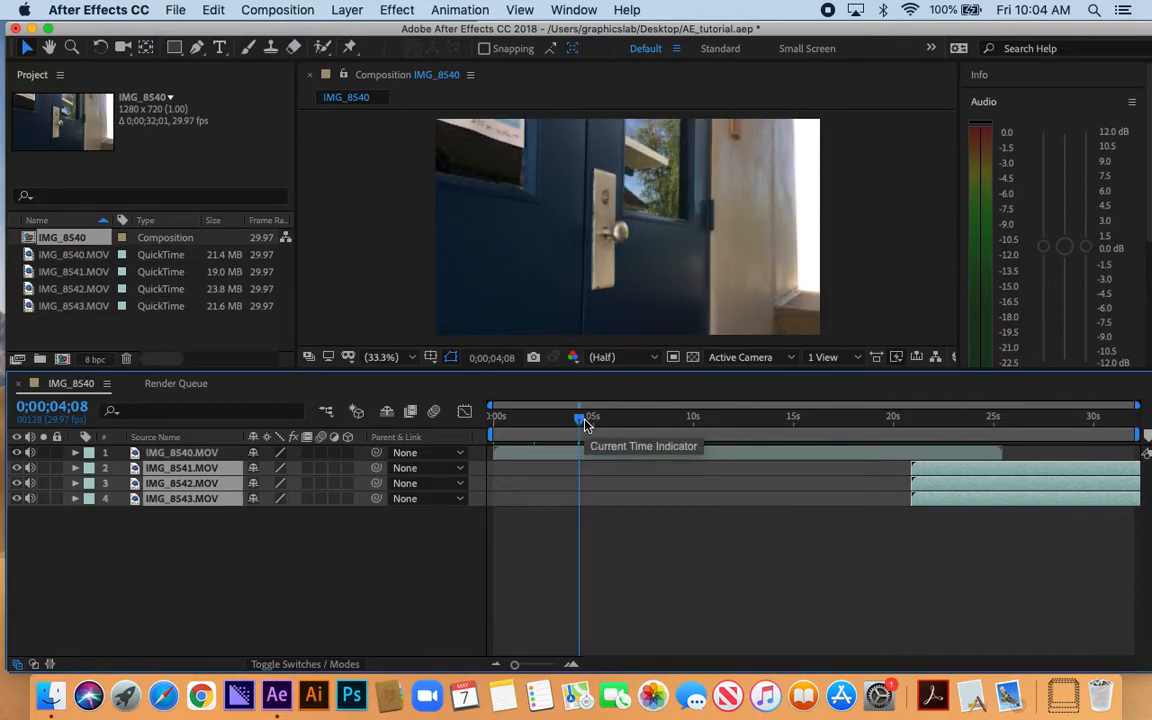
pyautogui.click(554, 420)
pyautogui.click(583, 424)
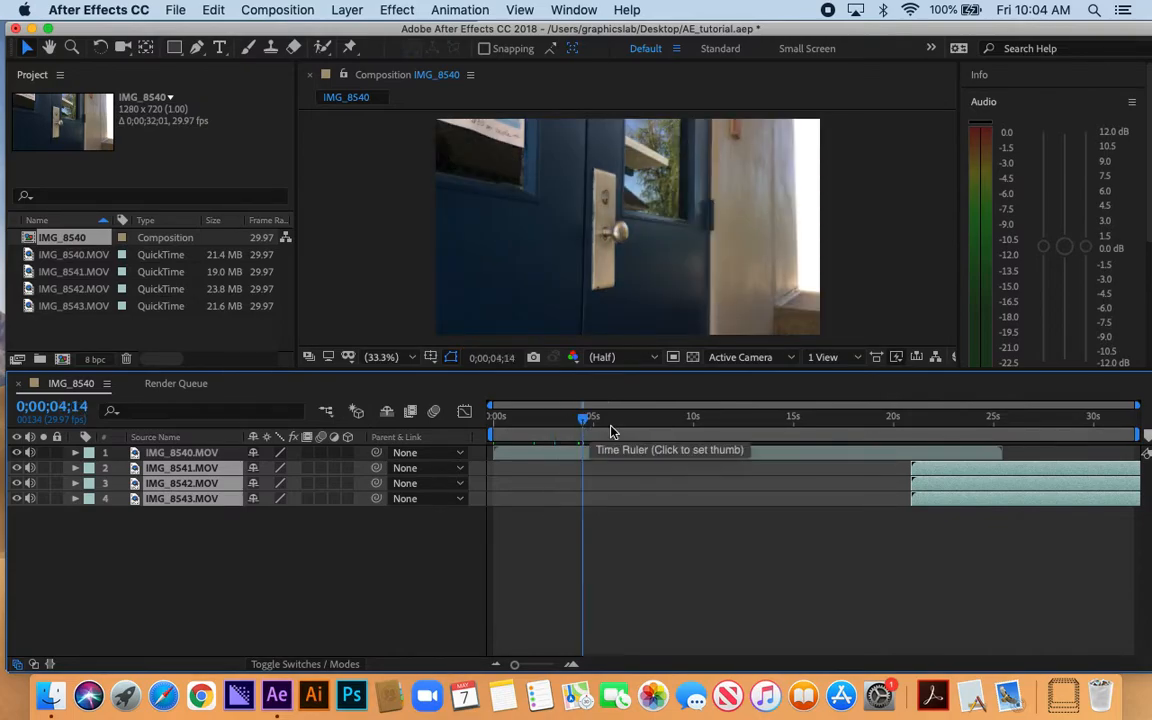
pyautogui.click(609, 427)
pyautogui.click(586, 424)
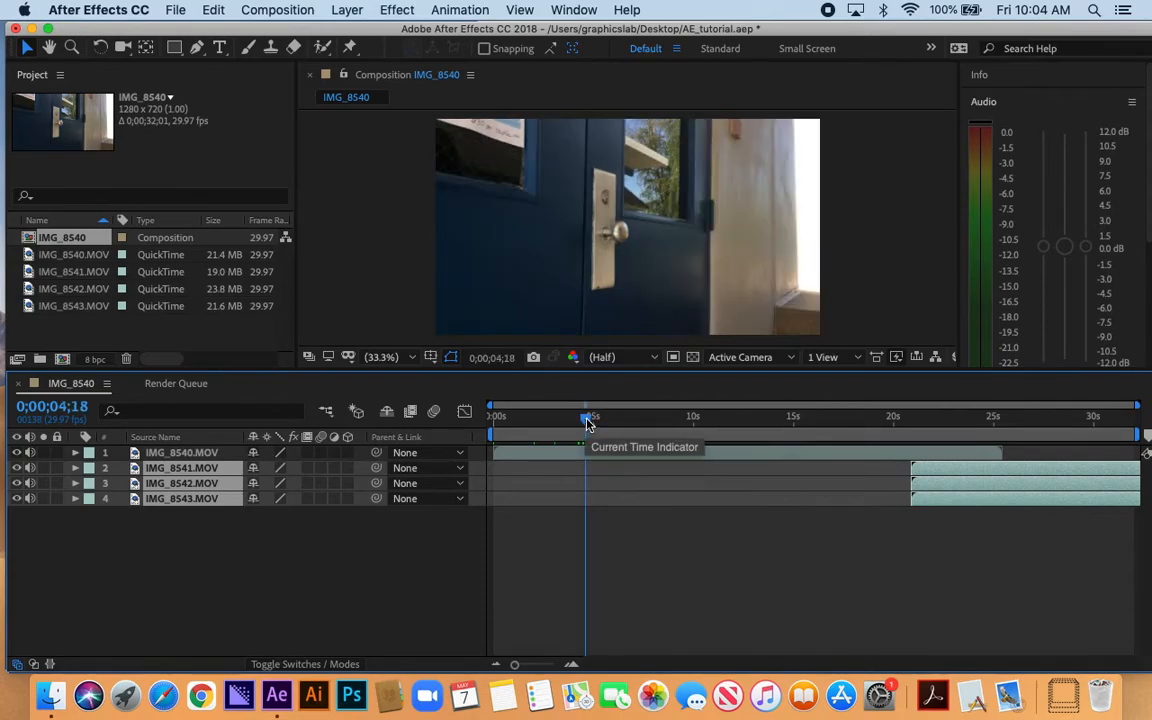
pyautogui.click(542, 421)
pyautogui.moveTo(539, 425); pyautogui.dragTo(601, 425)
# Step: Remove the opening of the IMG_8540.MOV layer by trimming its start, splitting it at 0;00;05;13 and deleting the earlier piece
pyautogui.click(541, 460)
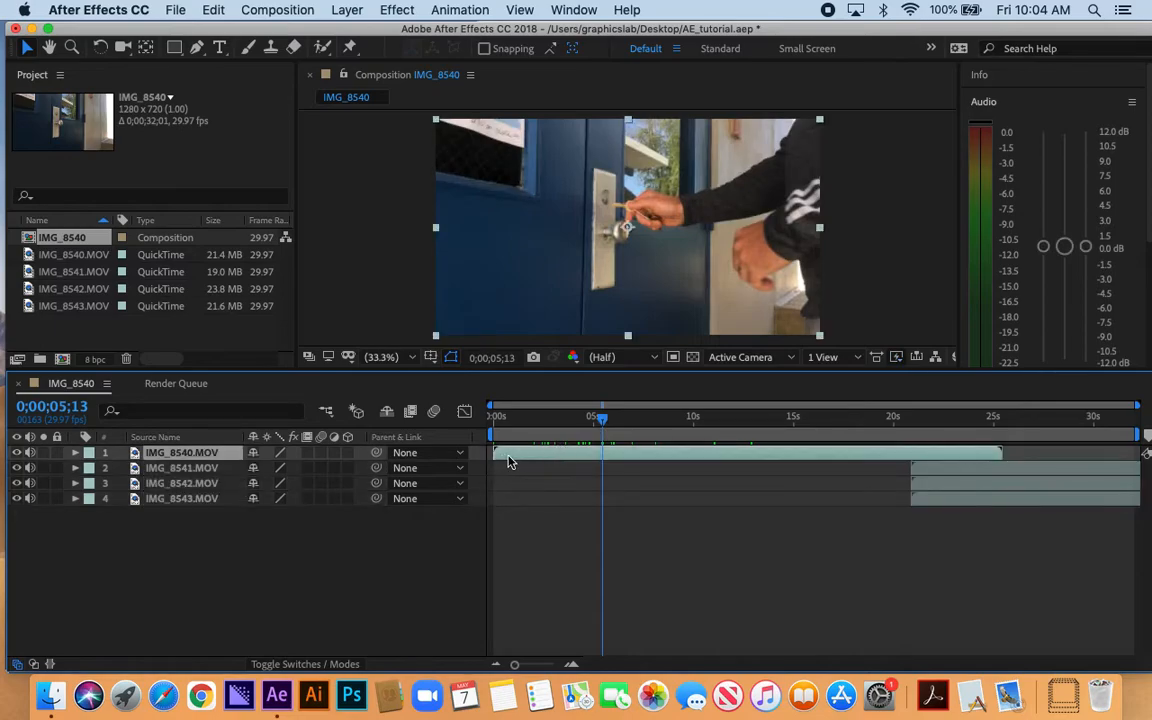
pyautogui.moveTo(495, 453); pyautogui.dragTo(554, 452)
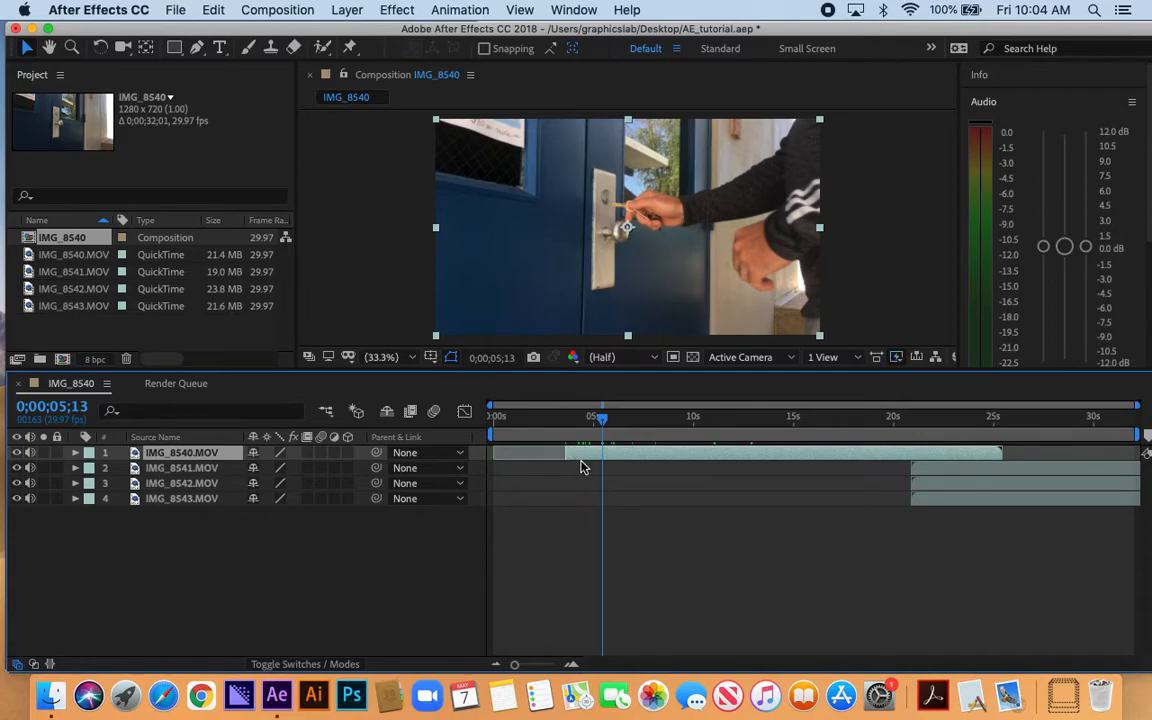
pyautogui.press('super+shift+d')
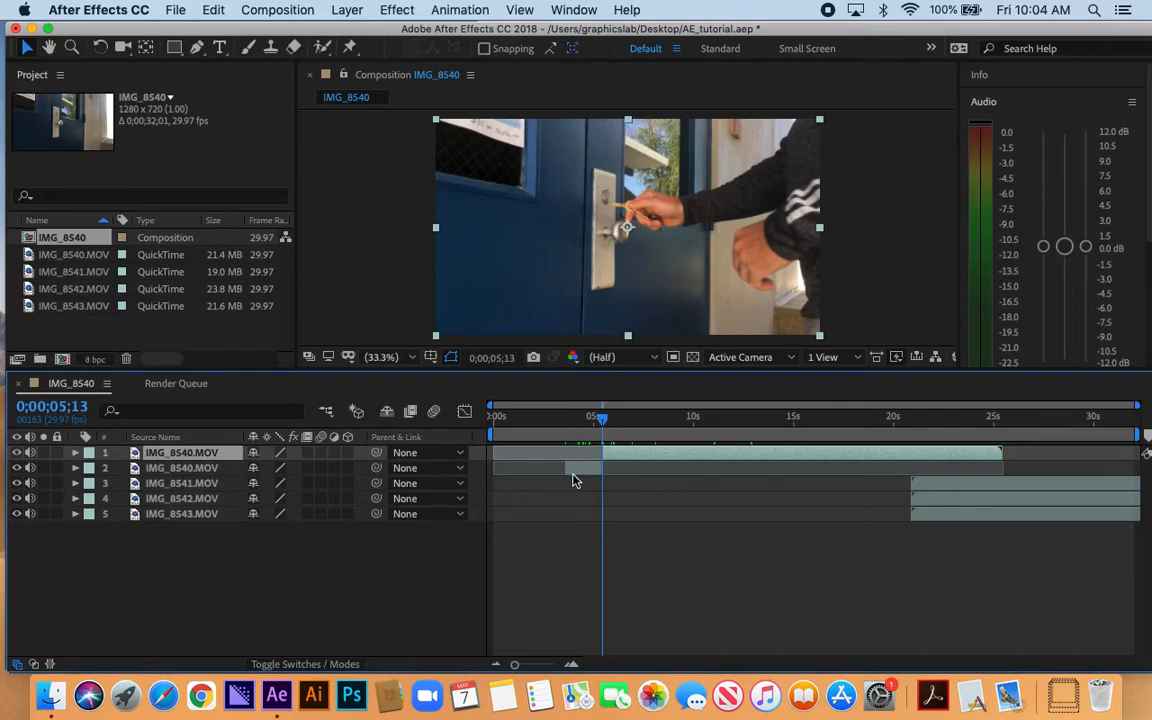
pyautogui.click(577, 473)
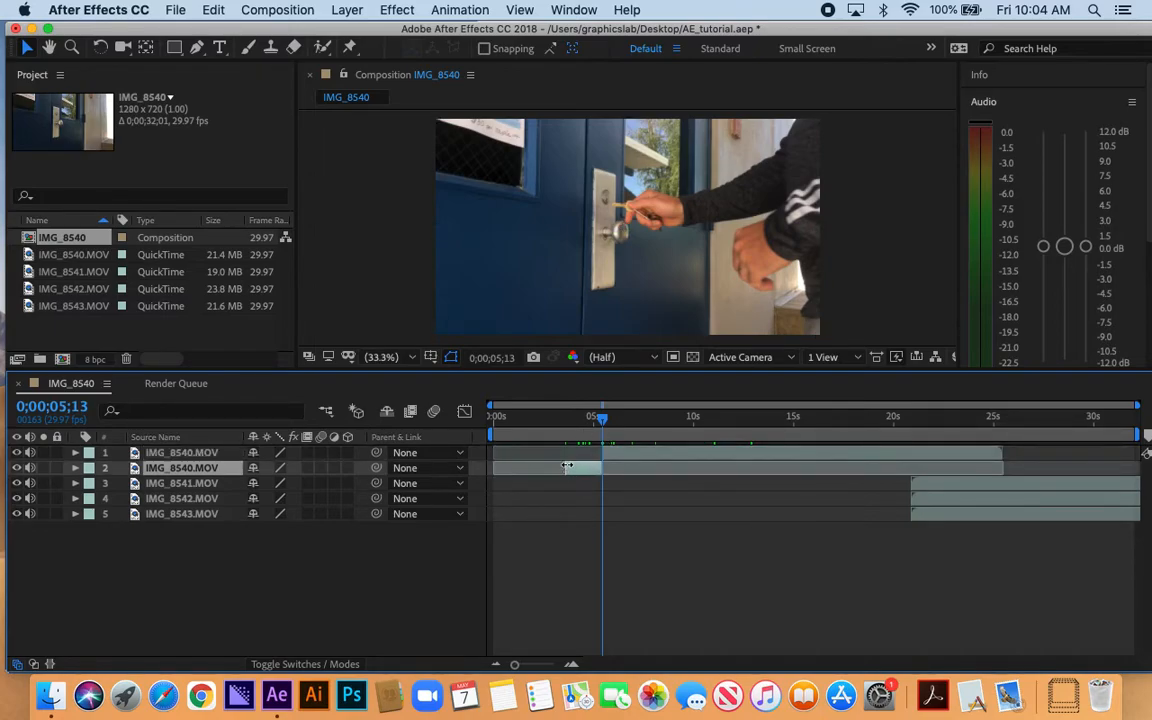
pyautogui.press('Delete')
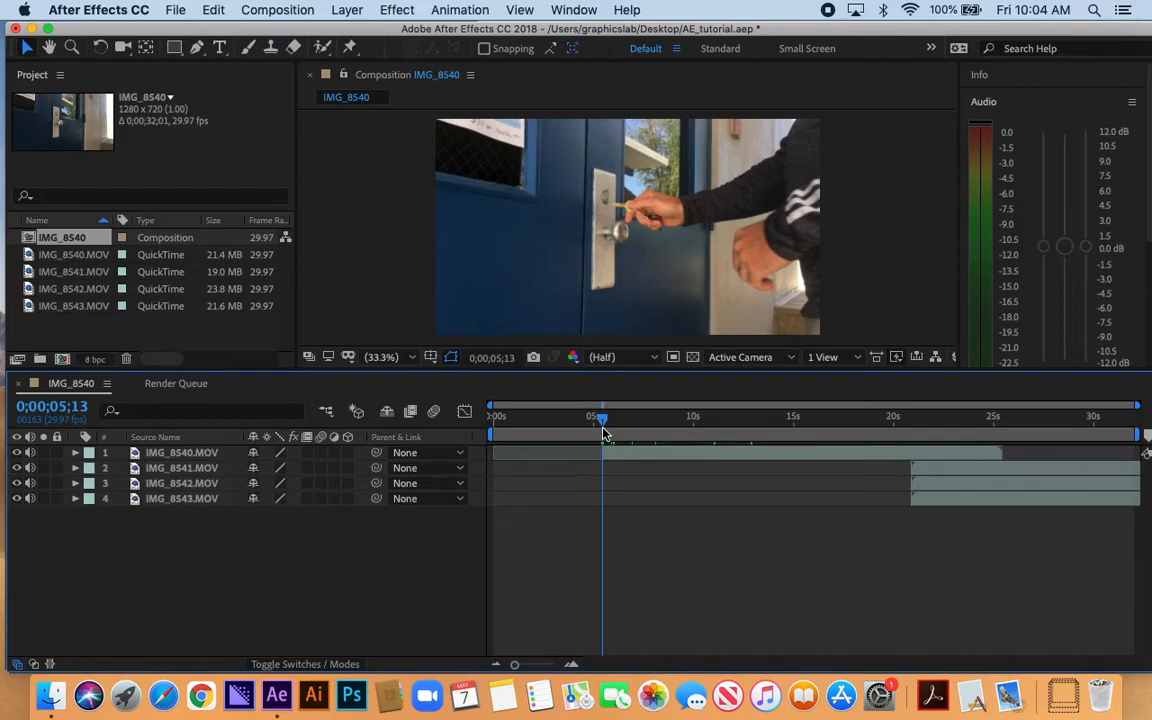
# Step: Preview the composition from about 5 seconds to check the new start of the IMG_8540.MOV clip
pyautogui.moveTo(603, 423); pyautogui.dragTo(596, 420)
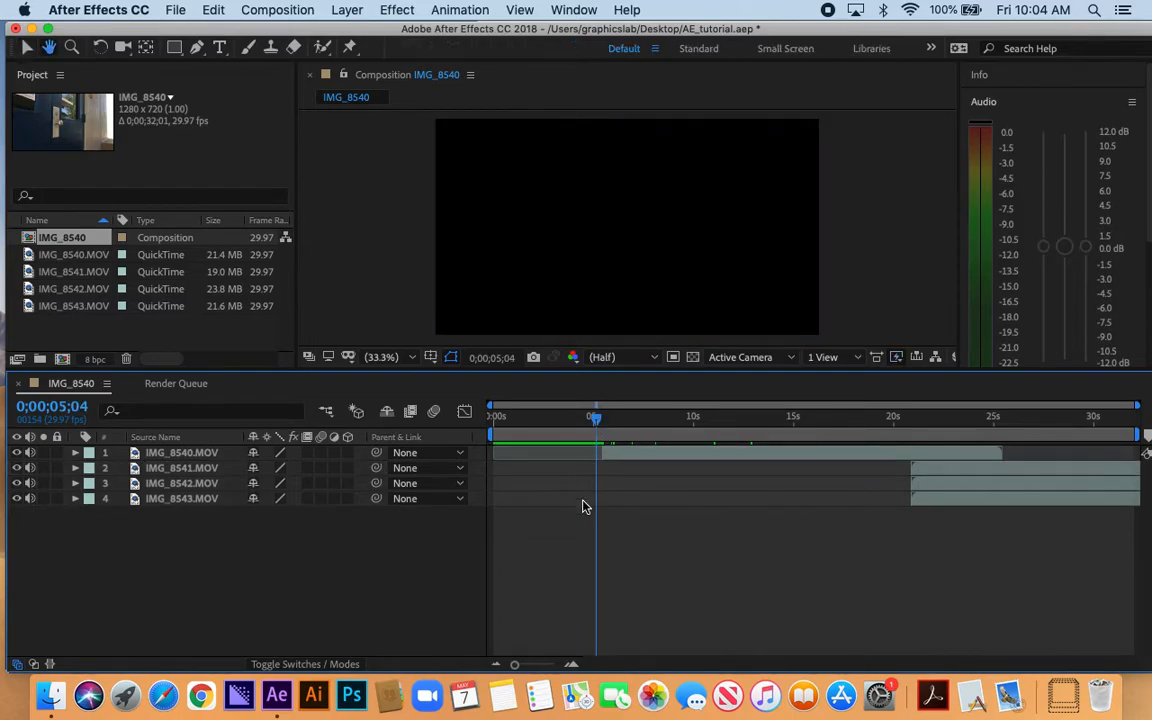
pyautogui.press('space')
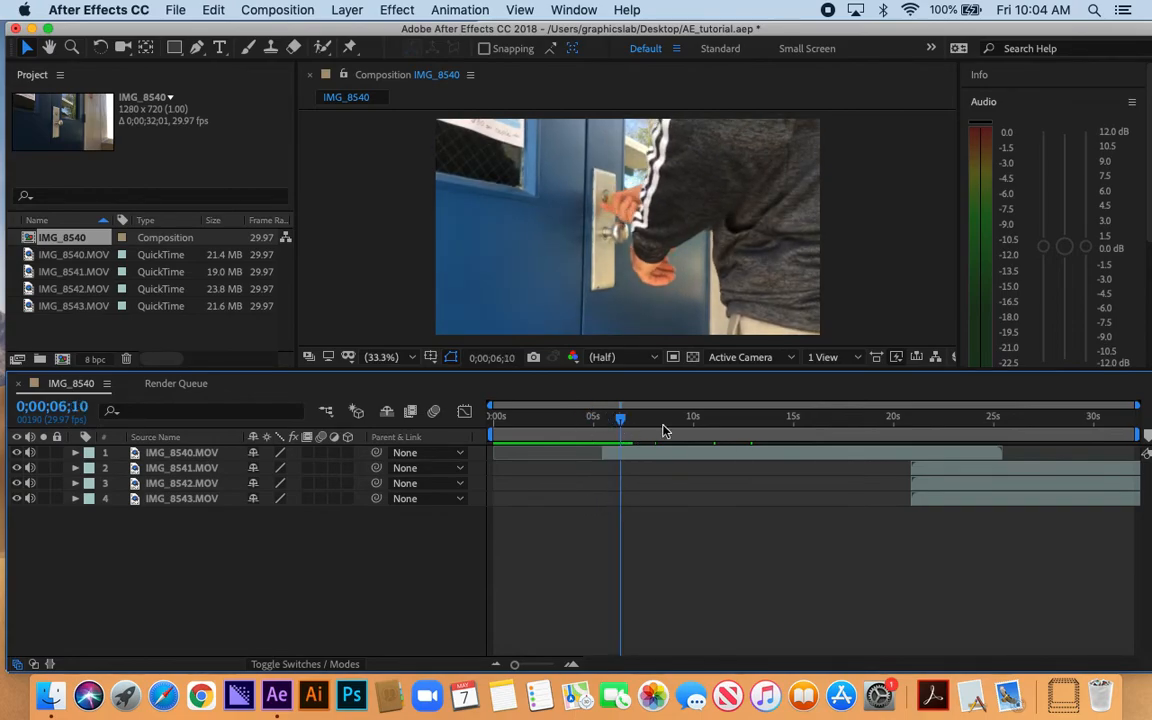
pyautogui.click(593, 418)
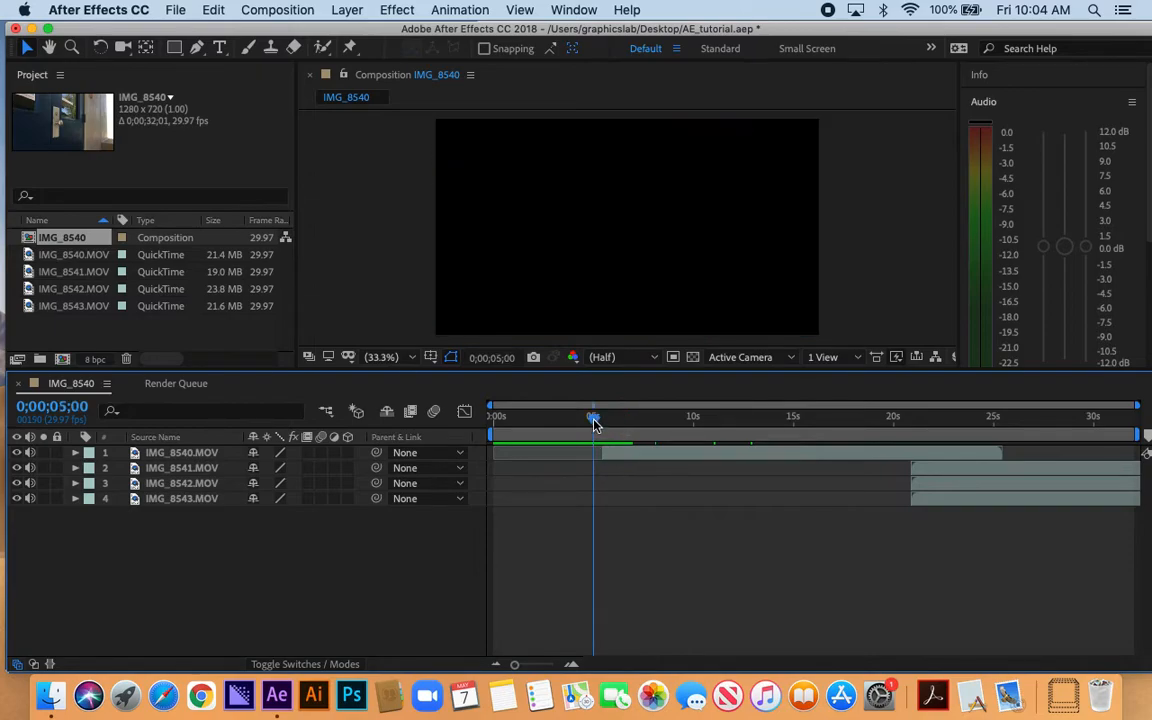
pyautogui.press('space')
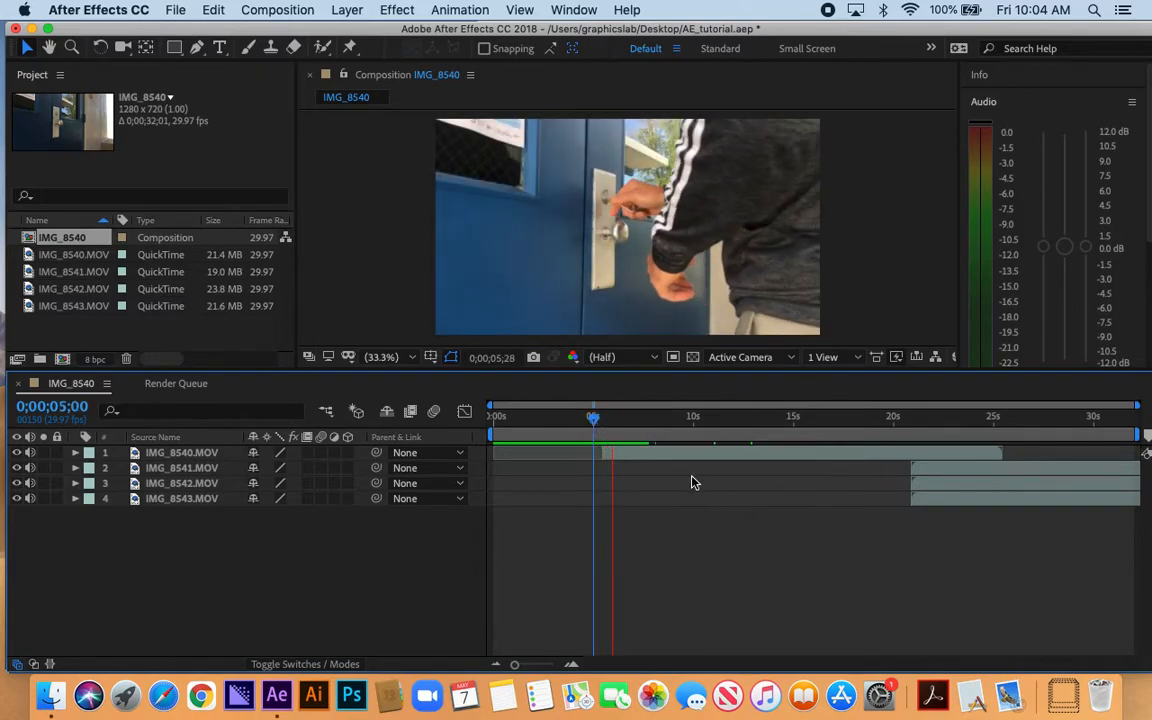
pyautogui.press('space')
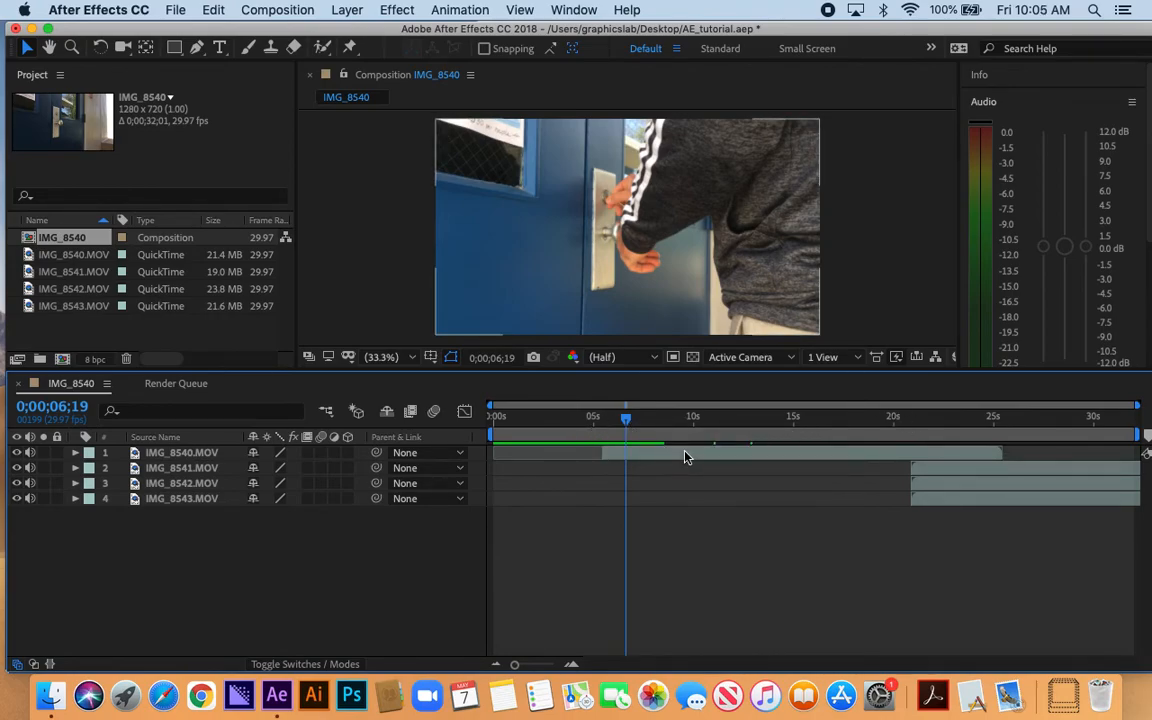
# Step: Move the IMG_8540.MOV layer to the bottom of the layer stack and slide it so its trimmed clip starts at about 20 seconds
pyautogui.click(547, 450)
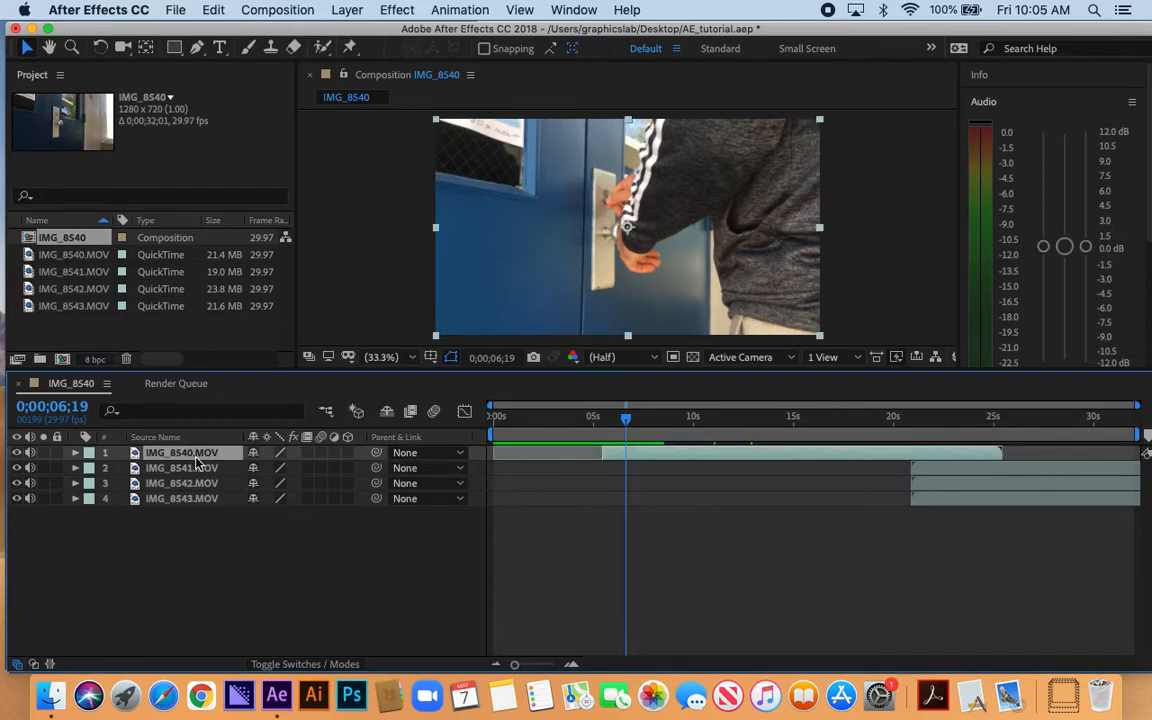
pyautogui.moveTo(628, 418)
pyautogui.mouseDown()
pyautogui.moveTo(692, 425)
pyautogui.moveTo(647, 420)
pyautogui.mouseUp()
pyautogui.moveTo(180, 453); pyautogui.dragTo(200, 506)
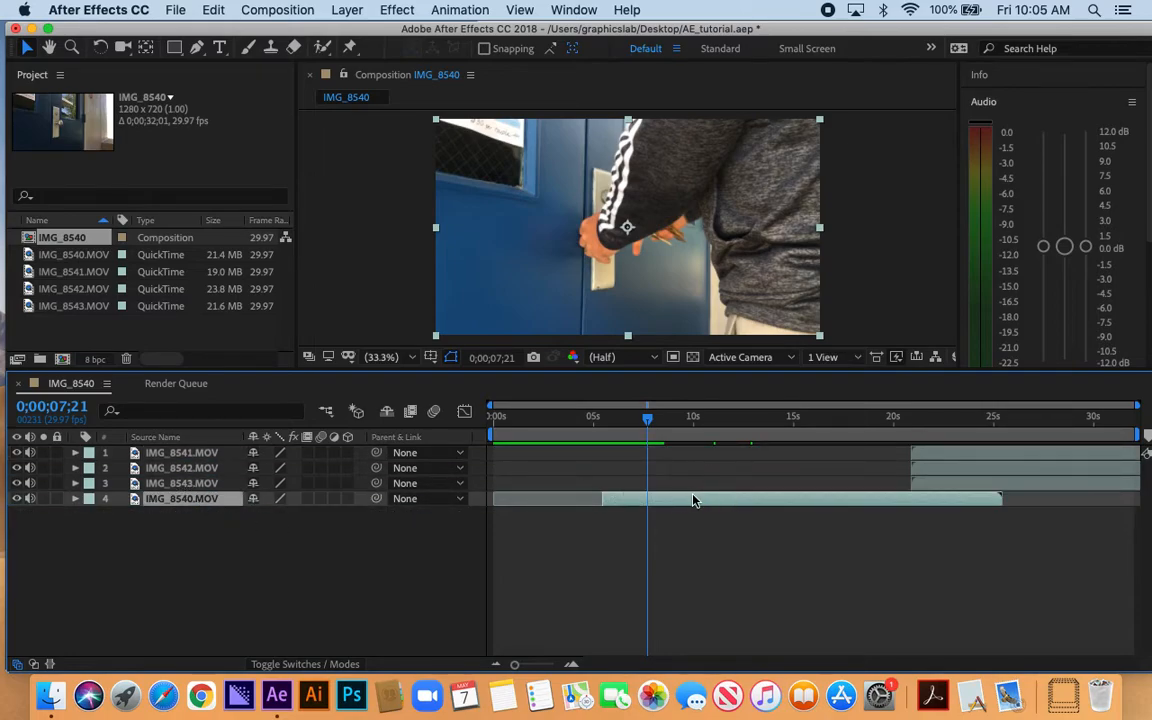
pyautogui.moveTo(711, 504); pyautogui.dragTo(980, 512)
# Step: Slide the IMG_8542.MOV layer toward the beginning of the timeline and trim off its opening up to about 0;00;07;21
pyautogui.moveTo(982, 455); pyautogui.dragTo(614, 472)
pyautogui.click(995, 479)
pyautogui.moveTo(526, 469); pyautogui.dragTo(684, 472)
pyautogui.moveTo(594, 468); pyautogui.dragTo(653, 469)
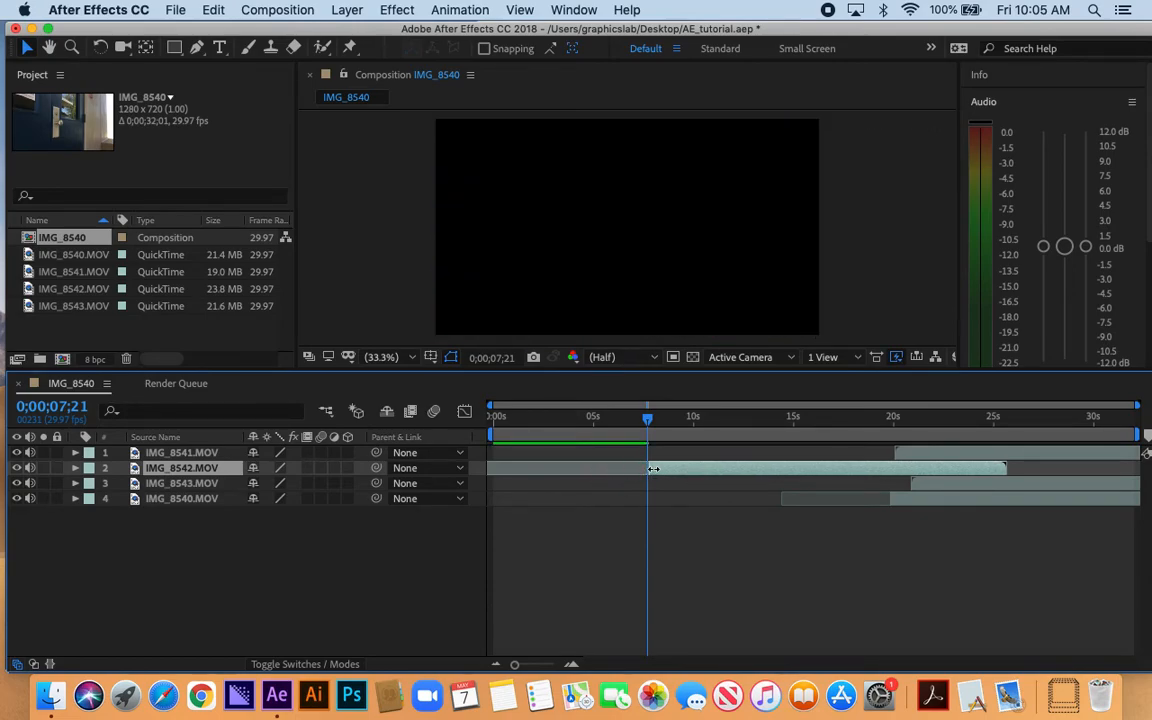
# Step: Preview the trimmed IMG_8542.MOV clip and split it at 0;00;10;20, where the man fills the left edge of the frame
pyautogui.click(621, 419)
pyautogui.press('space')
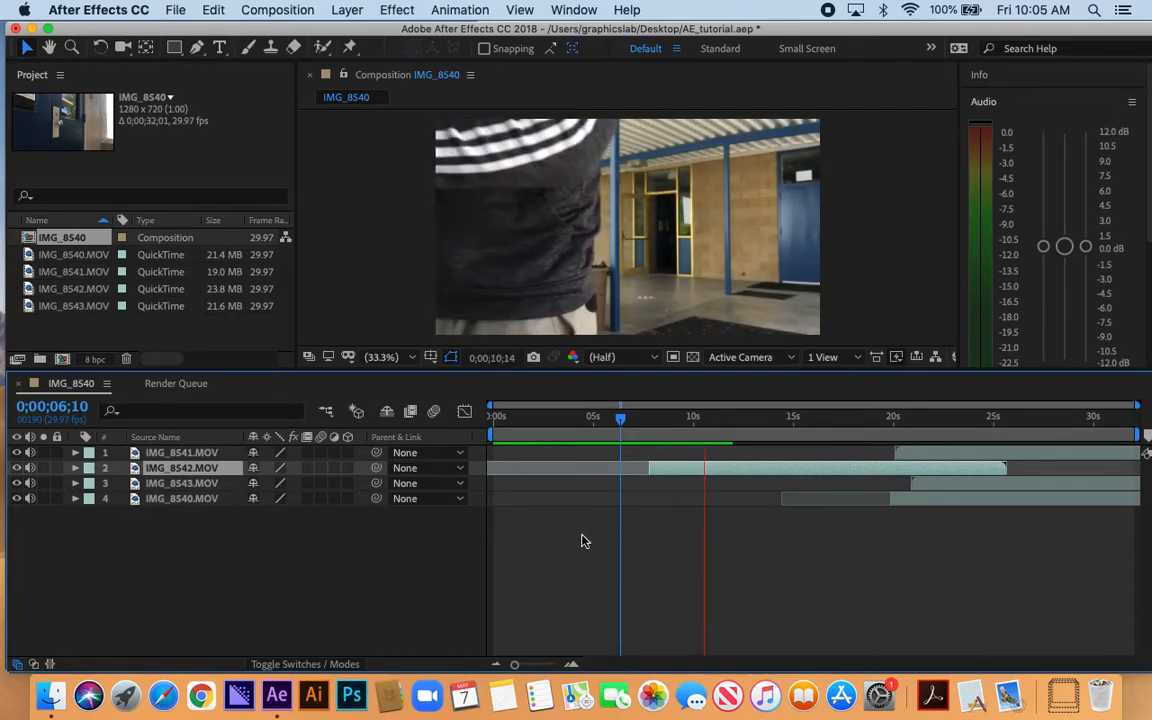
pyautogui.press('space')
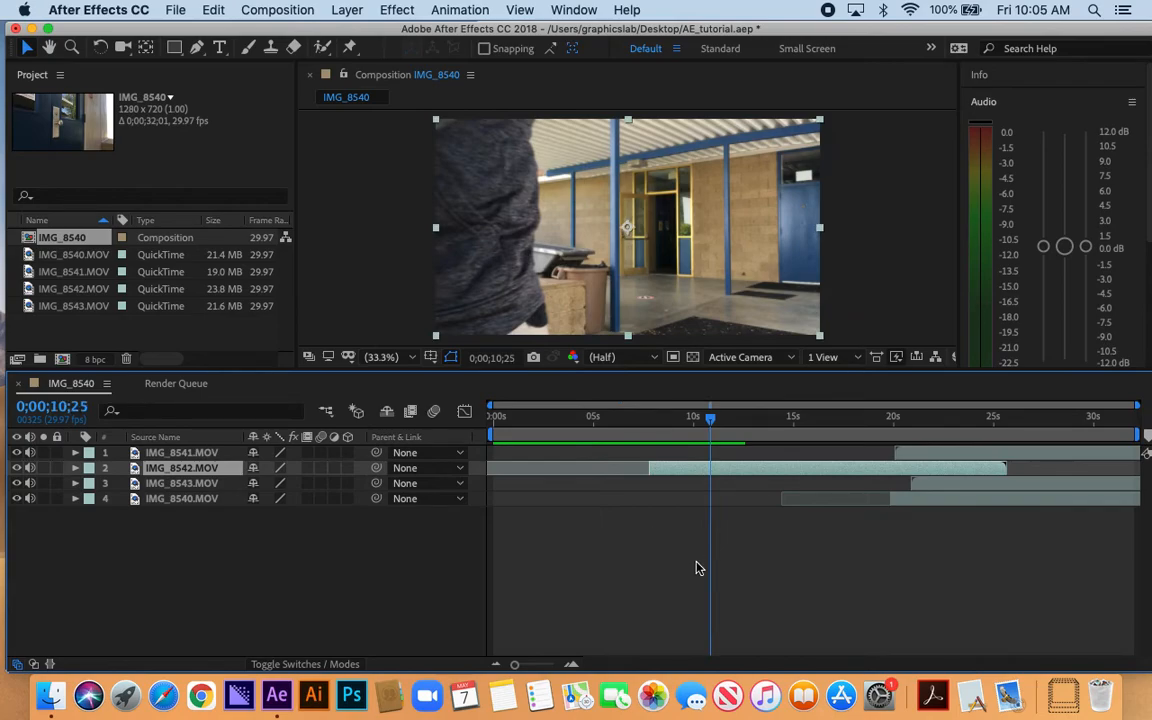
pyautogui.click(641, 418)
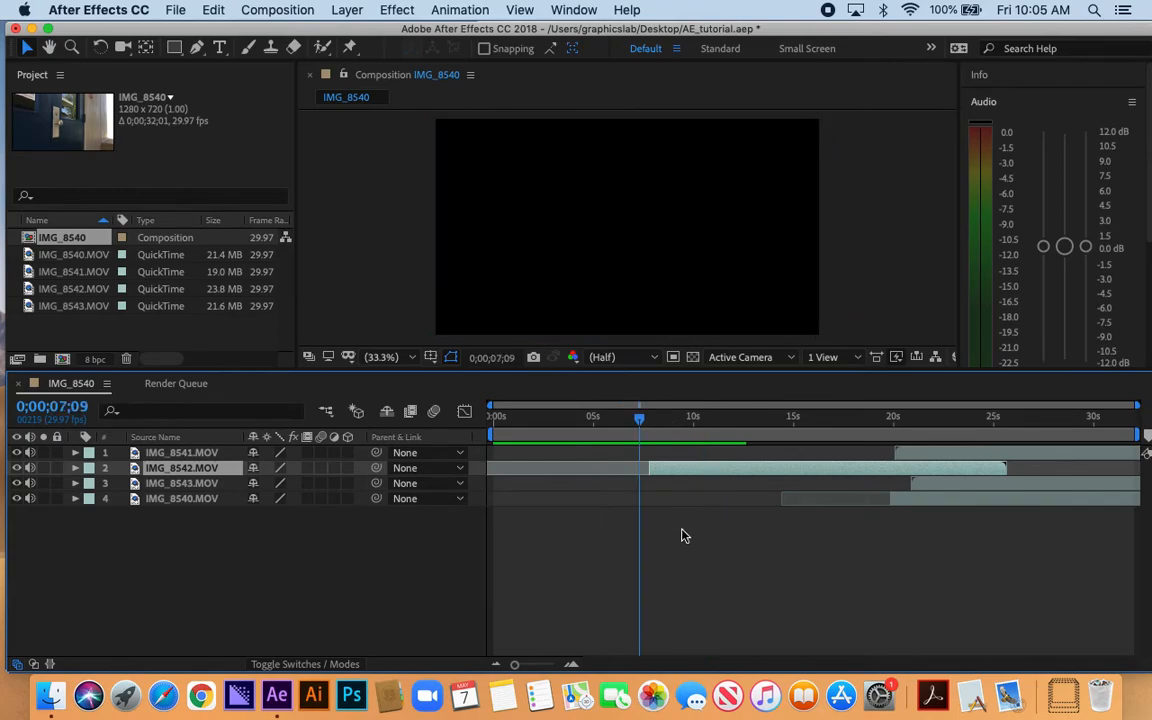
pyautogui.press('space')
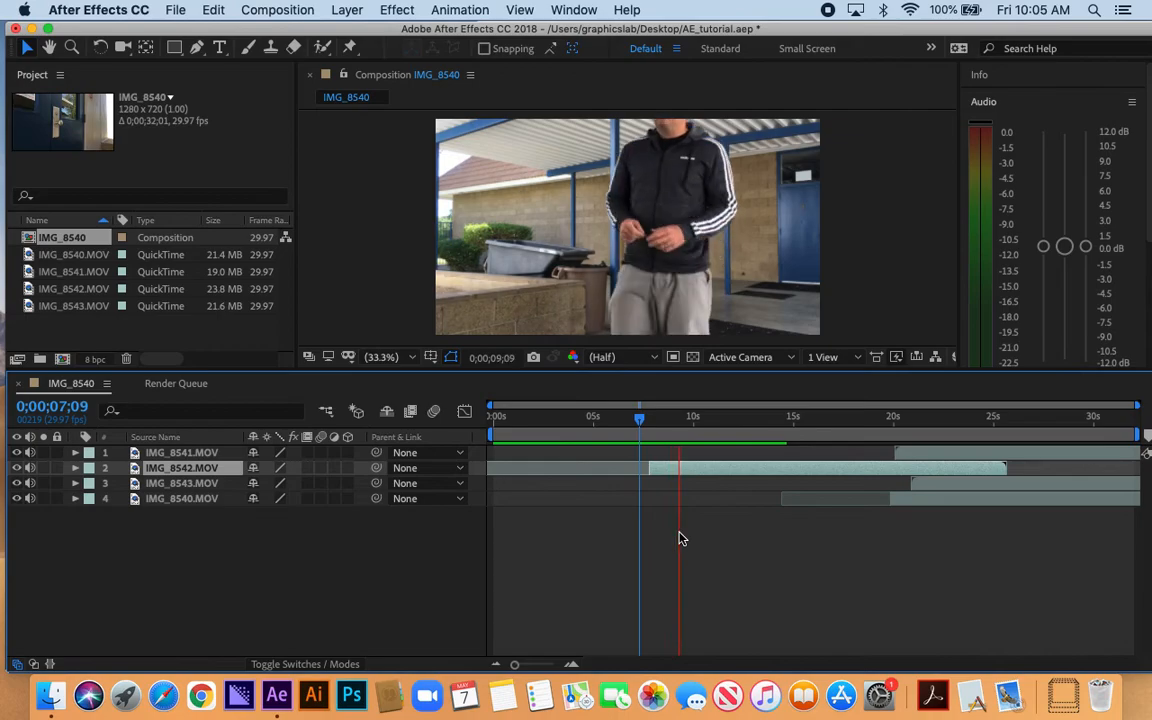
pyautogui.press('space')
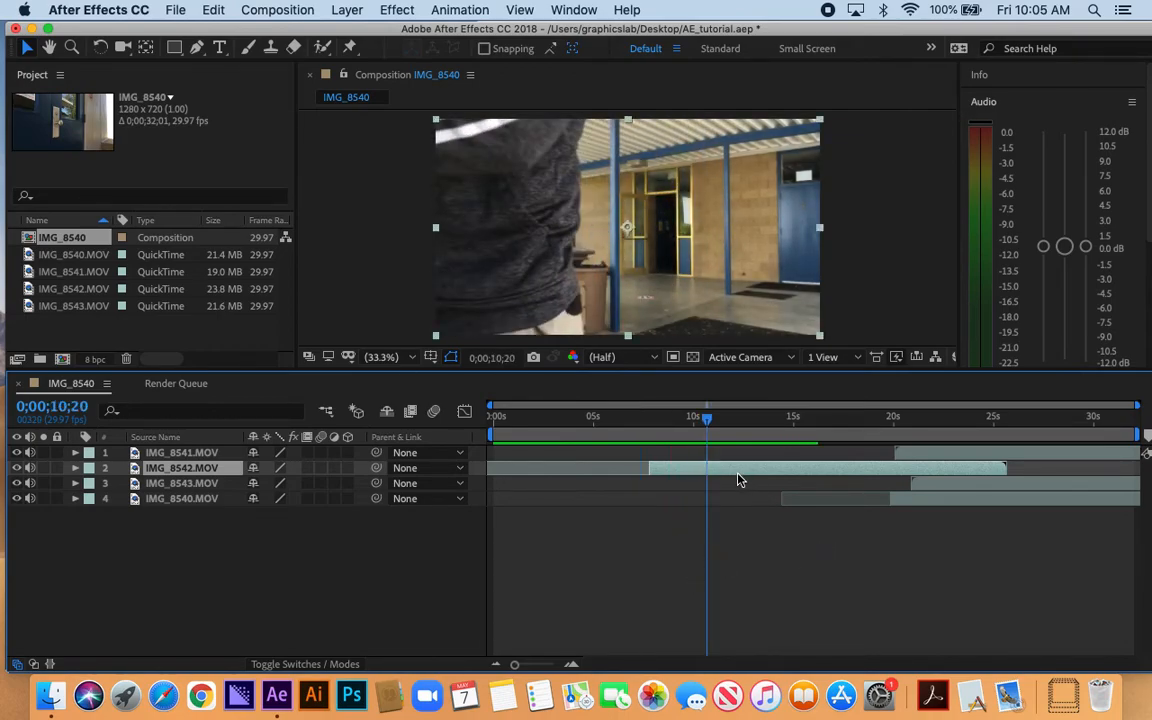
pyautogui.press('super+shift+d')
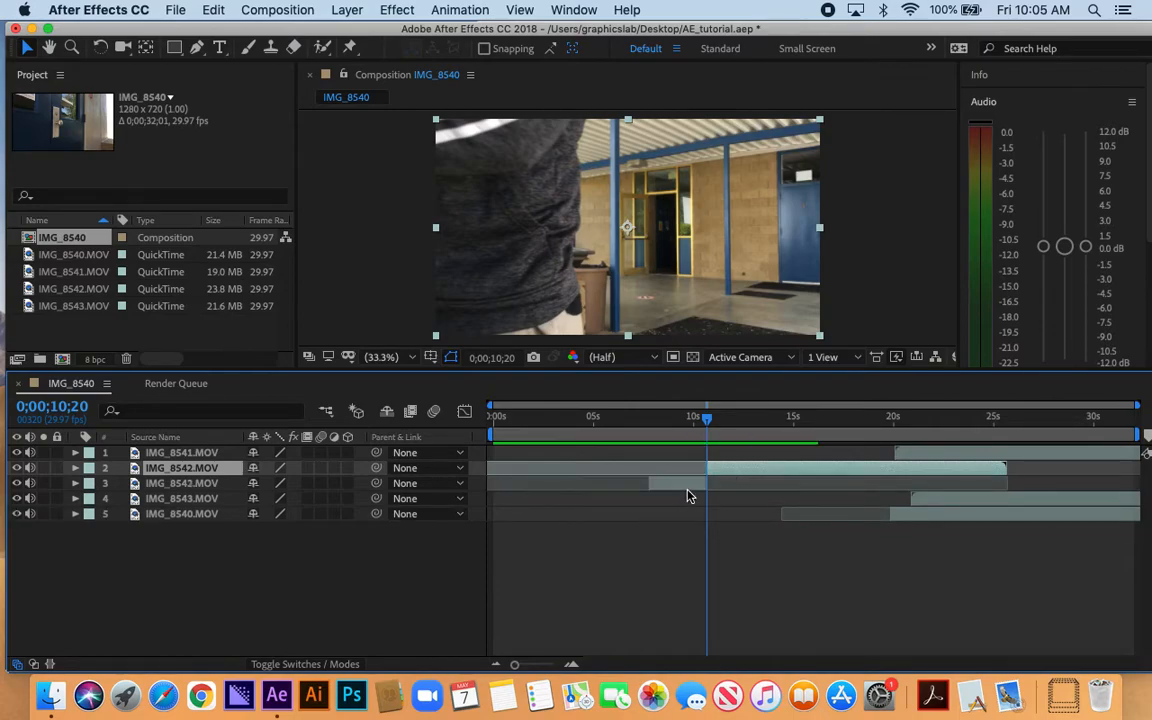
# Step: Slide the first IMG_8542.MOV piece to start at about 3.5 seconds and preview it
pyautogui.moveTo(689, 488); pyautogui.dragTo(597, 494)
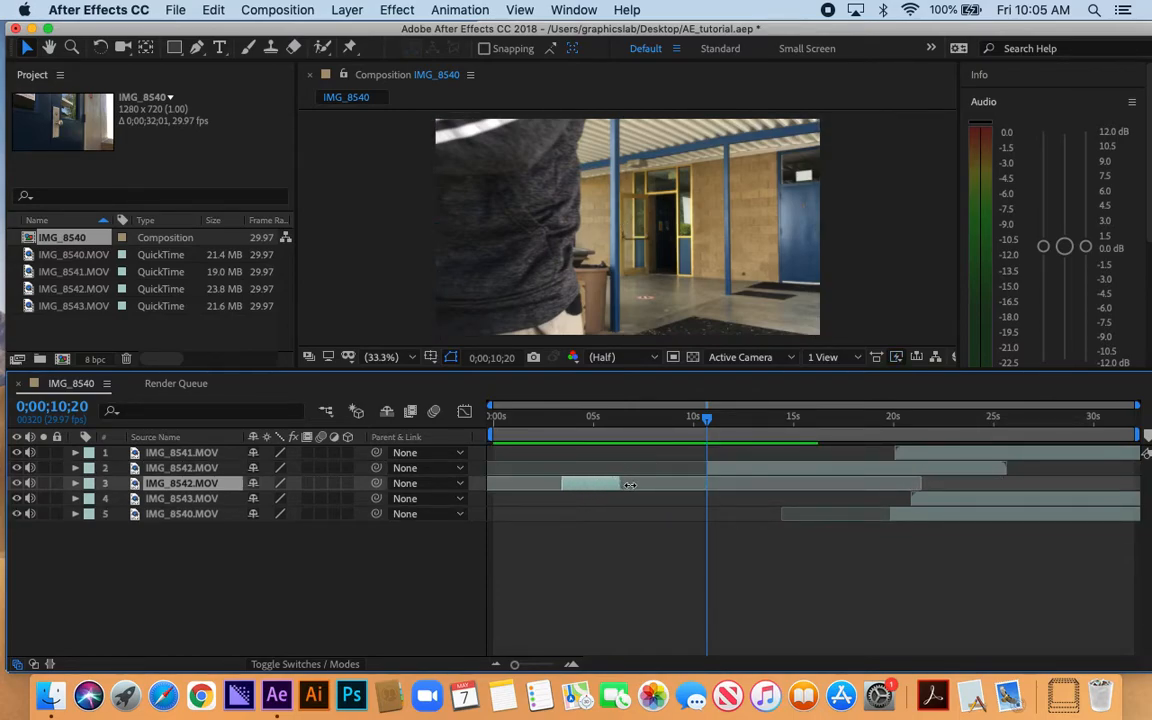
pyautogui.click(555, 418)
pyautogui.press('space')
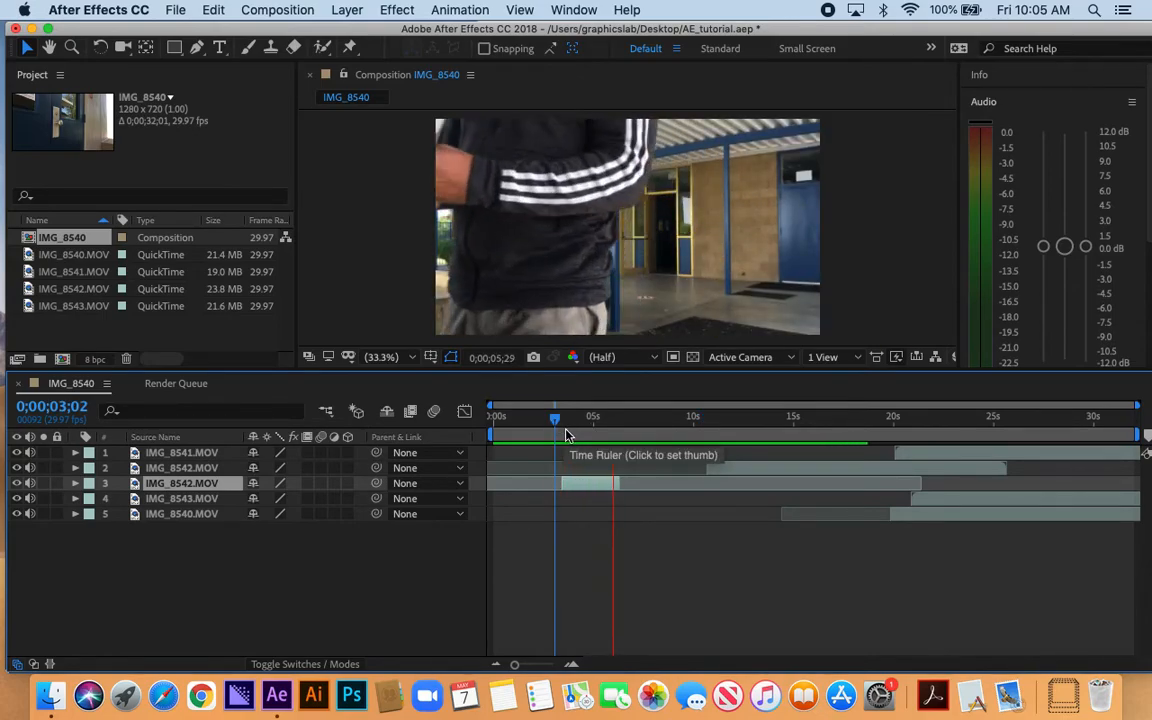
pyautogui.press('space')
# Step: Review the IMG_8542.MOV piece after the split and delete it
pyautogui.moveTo(776, 463); pyautogui.dragTo(722, 471)
pyautogui.moveTo(633, 425); pyautogui.dragTo(868, 425)
pyautogui.press('space')
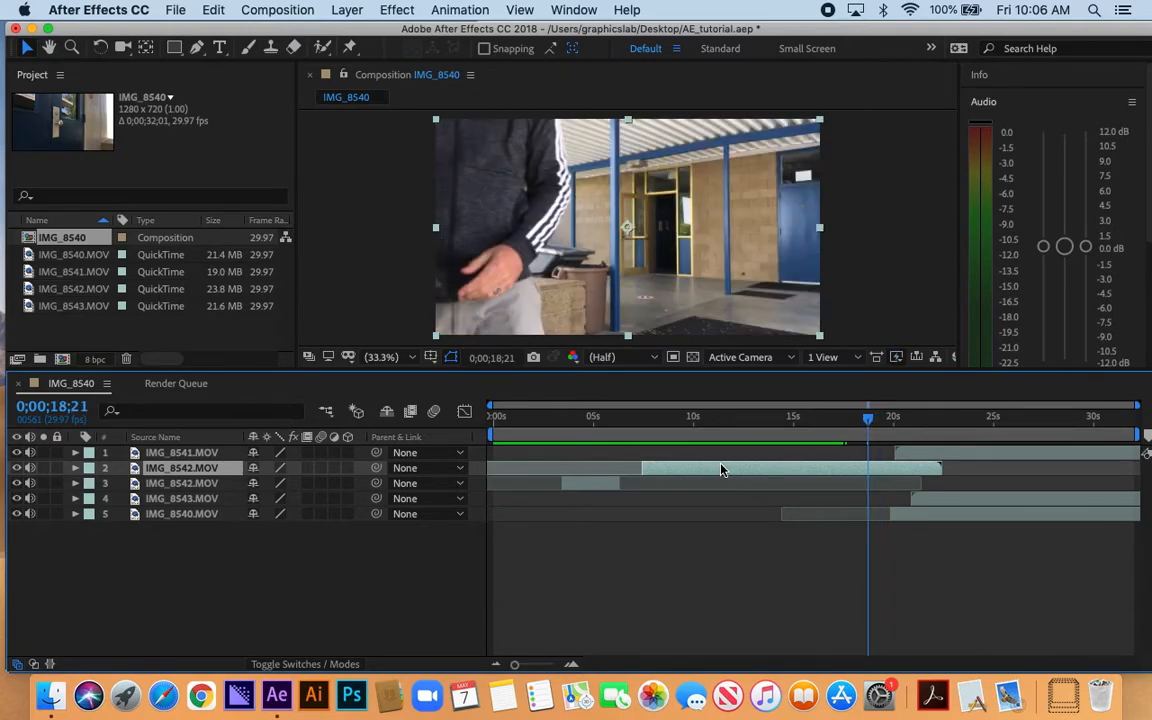
pyautogui.press('Delete')
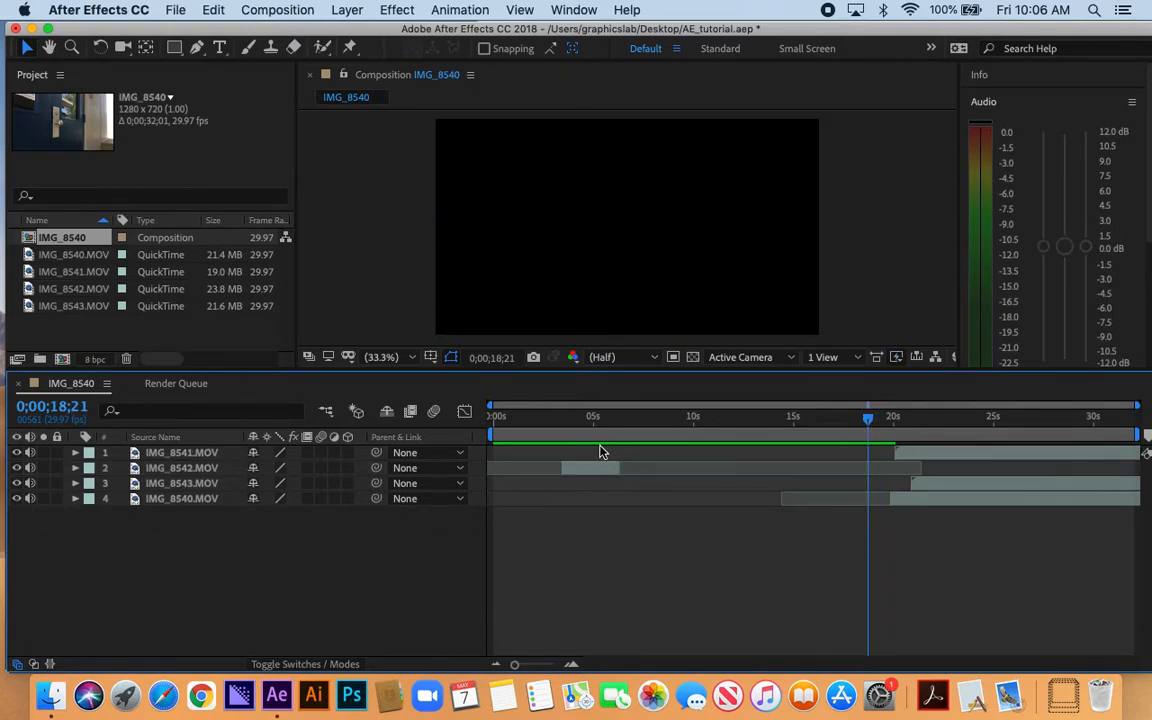
# Step: Slide the remaining IMG_8542.MOV piece to the very start of the composition and preview it
pyautogui.click(576, 426)
pyautogui.moveTo(582, 463); pyautogui.dragTo(530, 477)
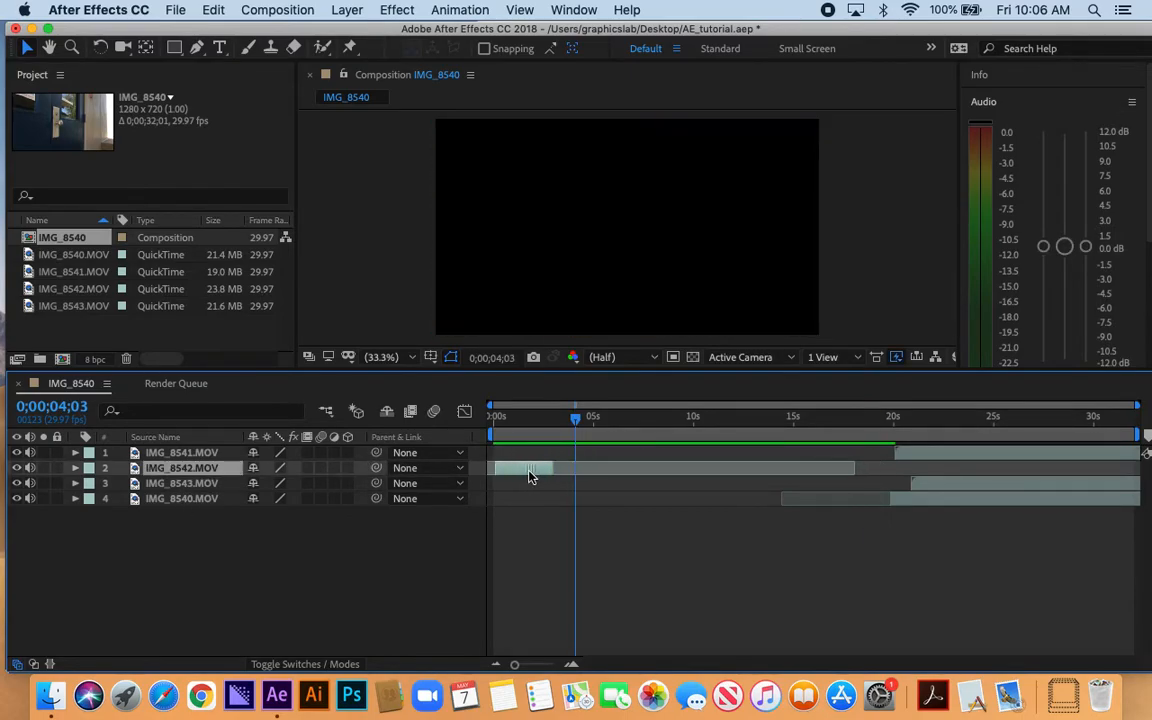
pyautogui.click(498, 421)
pyautogui.press('space')
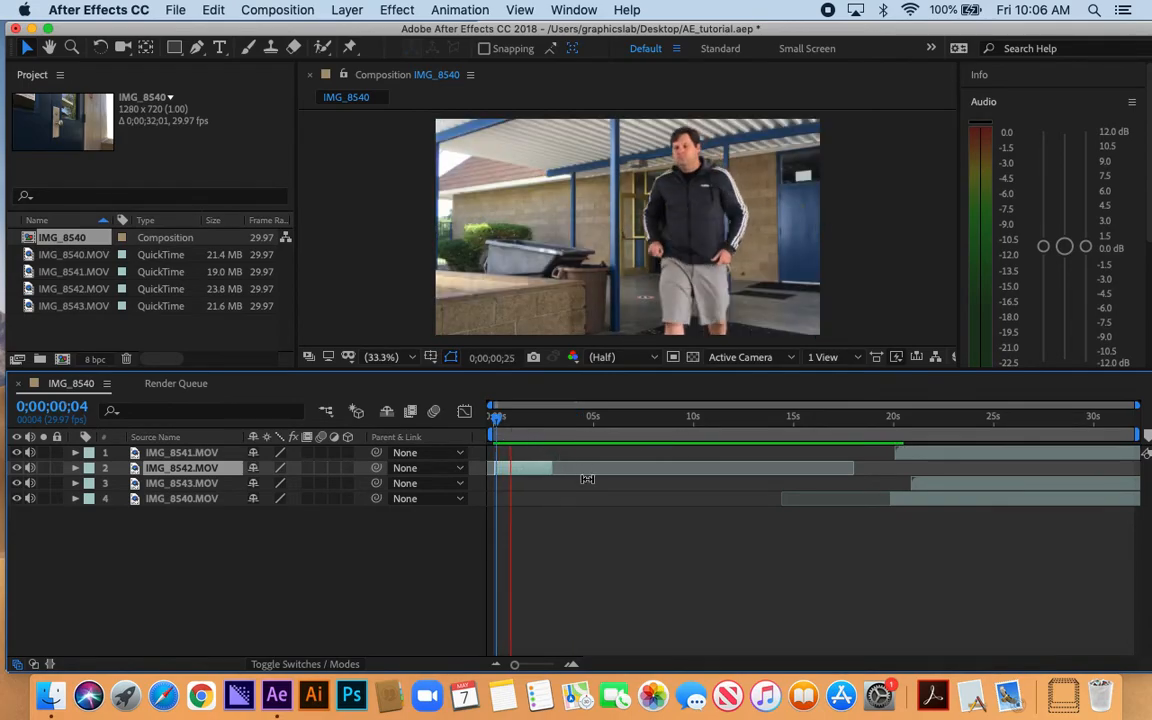
pyautogui.press('space')
# Step: Slide the IMG_8540.MOV layer so its clip begins where the IMG_8542.MOV piece ends at about 3 seconds, and preview the cut
pyautogui.moveTo(935, 507); pyautogui.dragTo(609, 504)
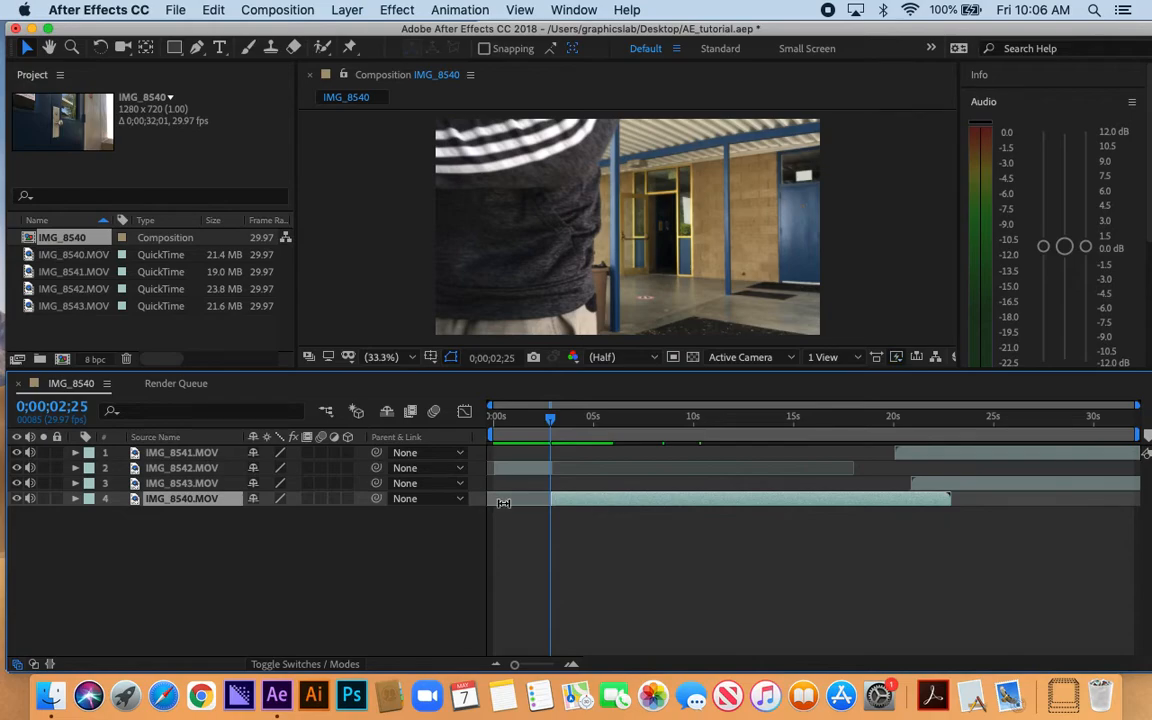
pyautogui.press('space')
pyautogui.click(527, 434)
pyautogui.click(529, 434)
pyautogui.press('space')
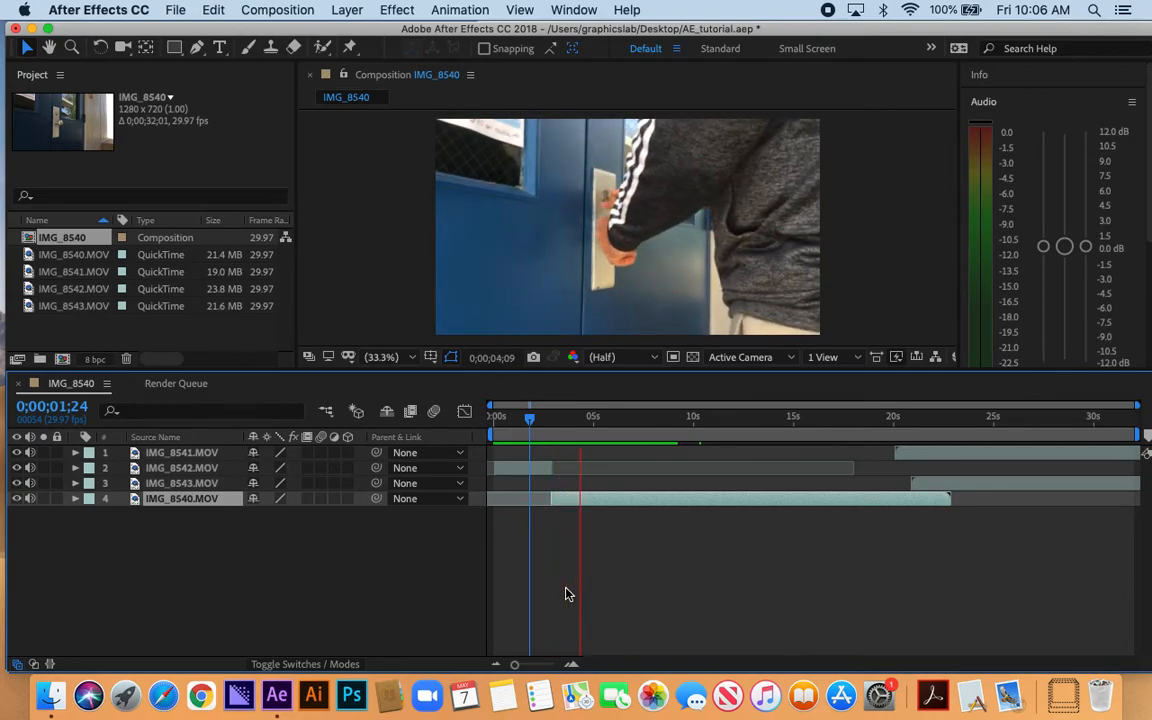
pyautogui.click(527, 436)
pyautogui.click(535, 419)
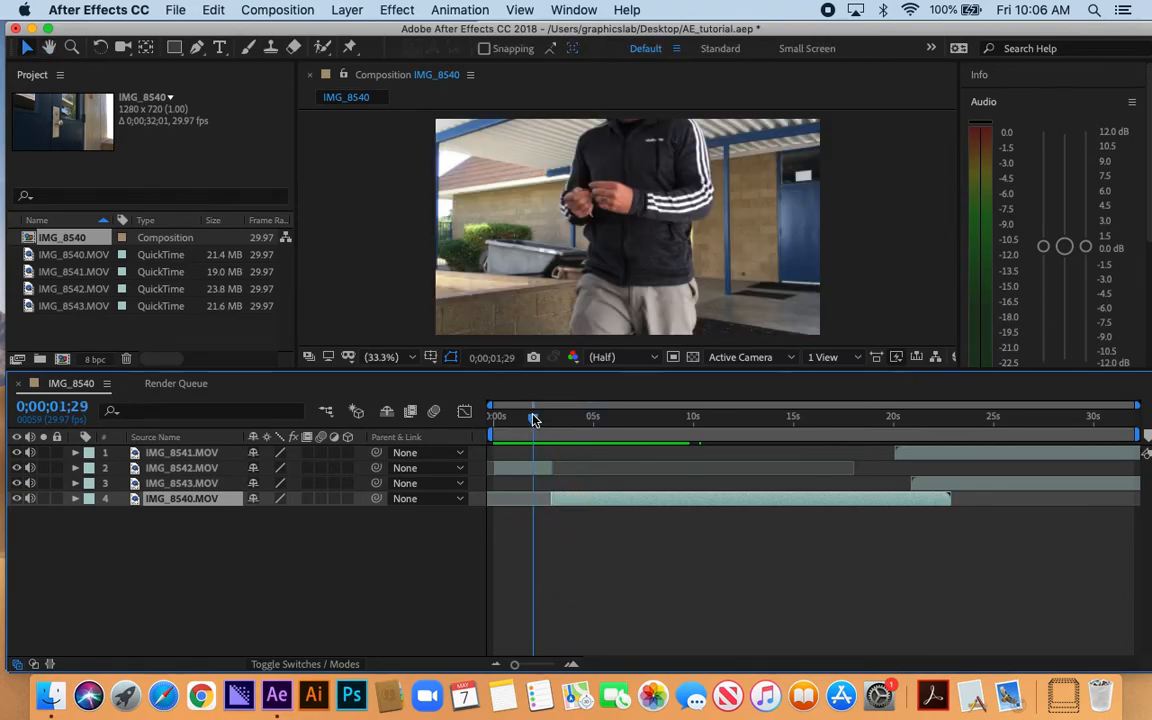
pyautogui.press('space')
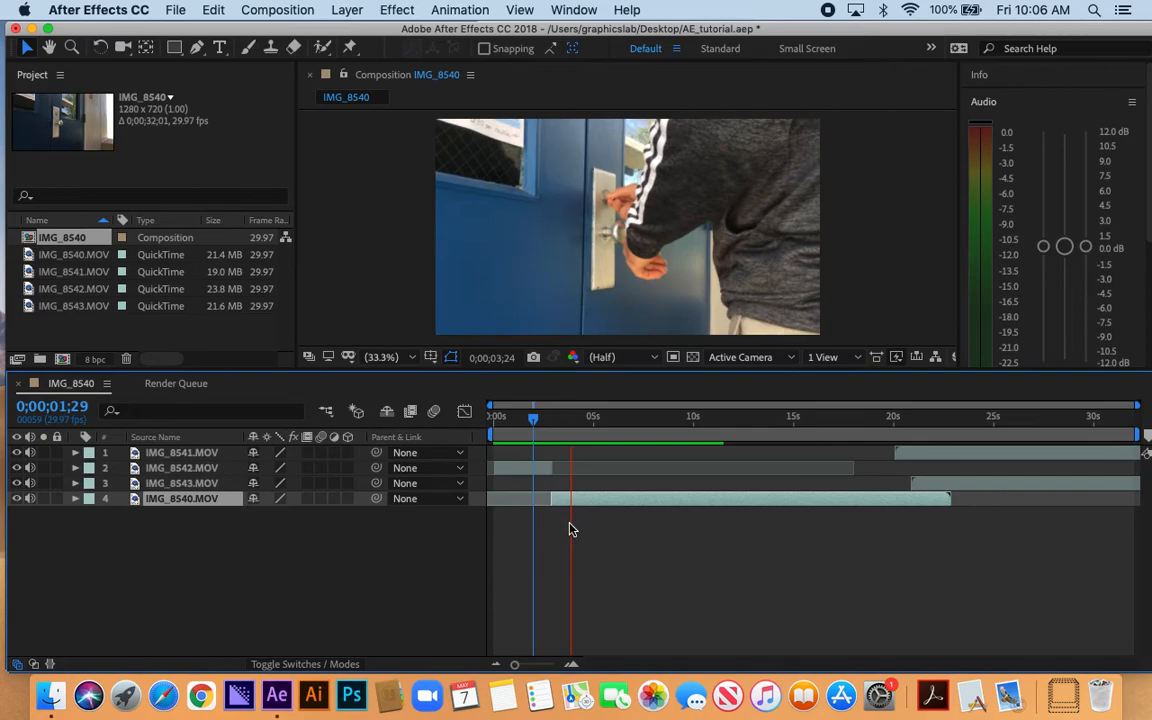
pyautogui.press('space')
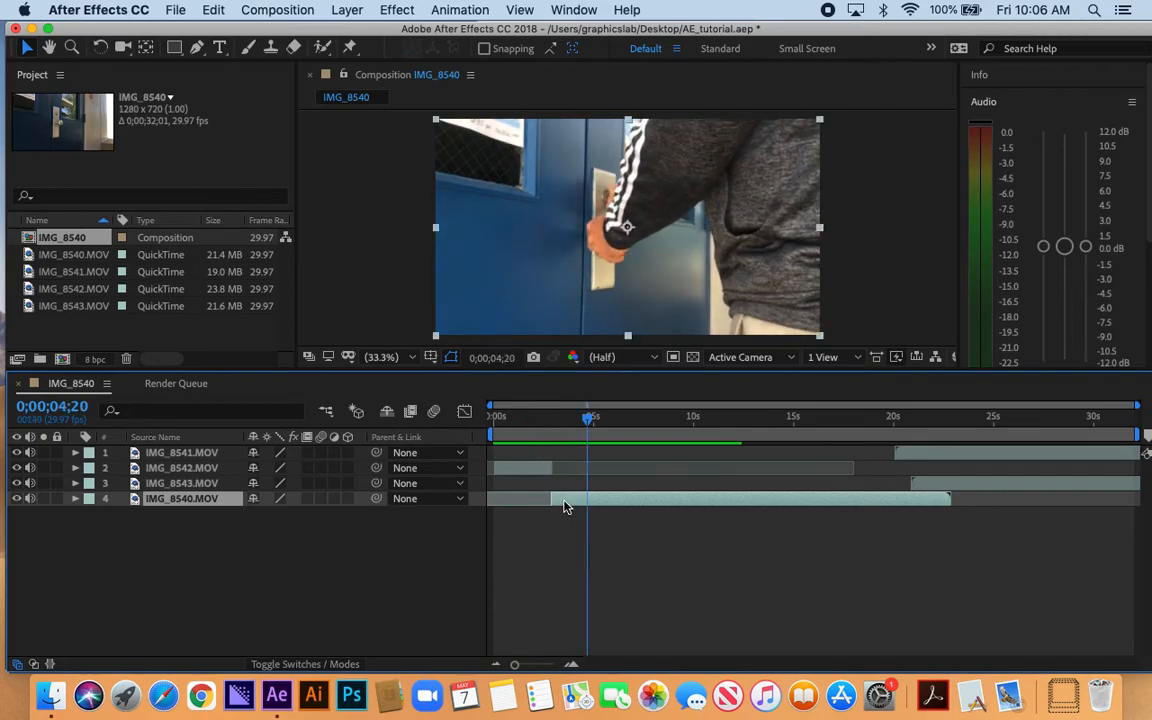
# Step: Reorder the layers so IMG_8542.MOV is at the top with IMG_8540.MOV directly beneath it
pyautogui.click(196, 469)
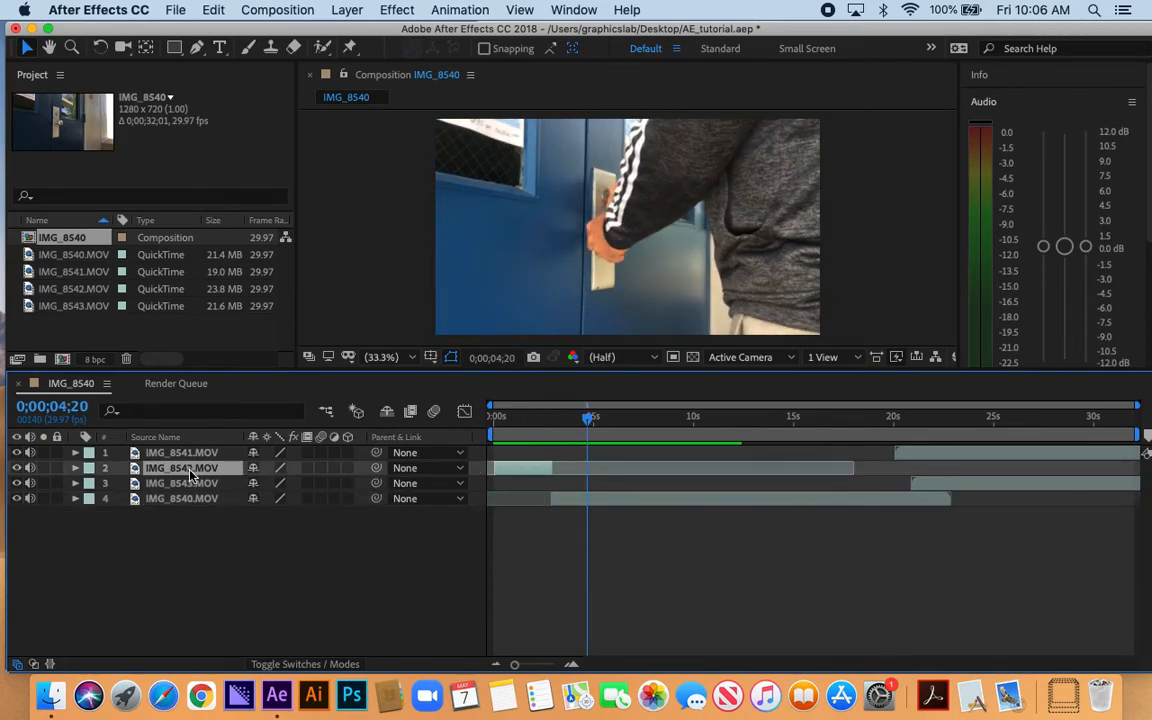
pyautogui.moveTo(192, 470); pyautogui.dragTo(192, 450)
pyautogui.click(172, 500)
pyautogui.moveTo(175, 499); pyautogui.dragTo(180, 468)
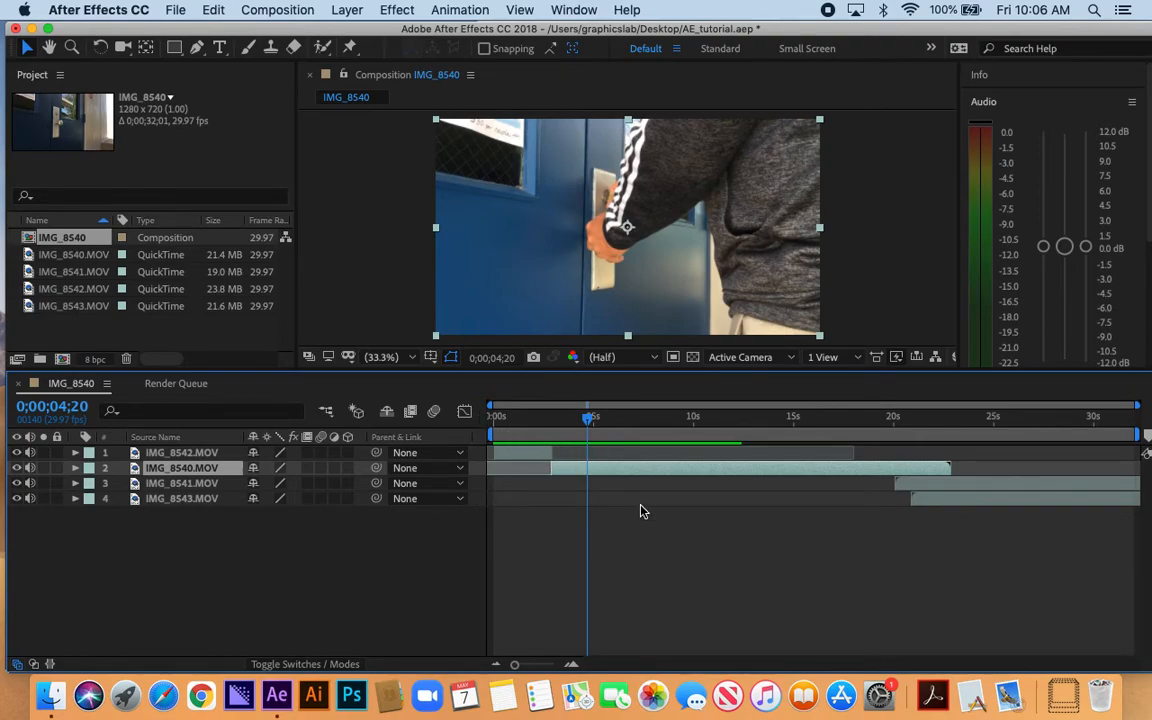
# Step: Preview the sequence from 0;00;00;15 through the cut between IMG_8542.MOV and IMG_8540.MOV
pyautogui.click(503, 416)
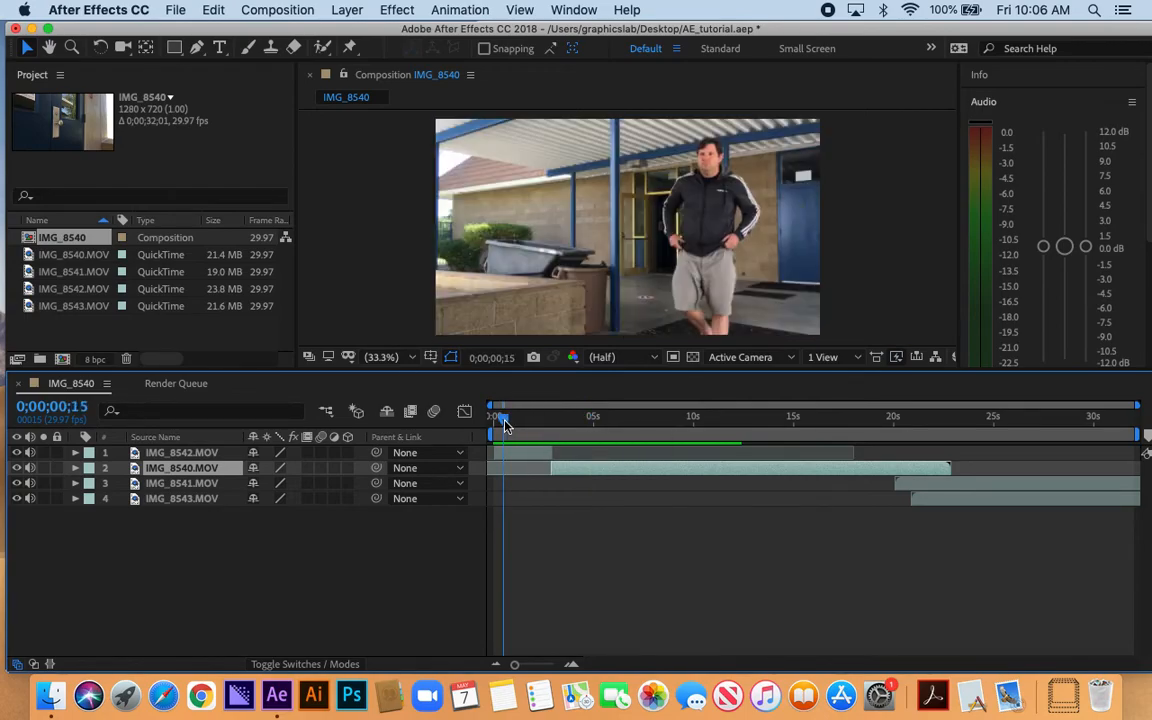
pyautogui.press('space')
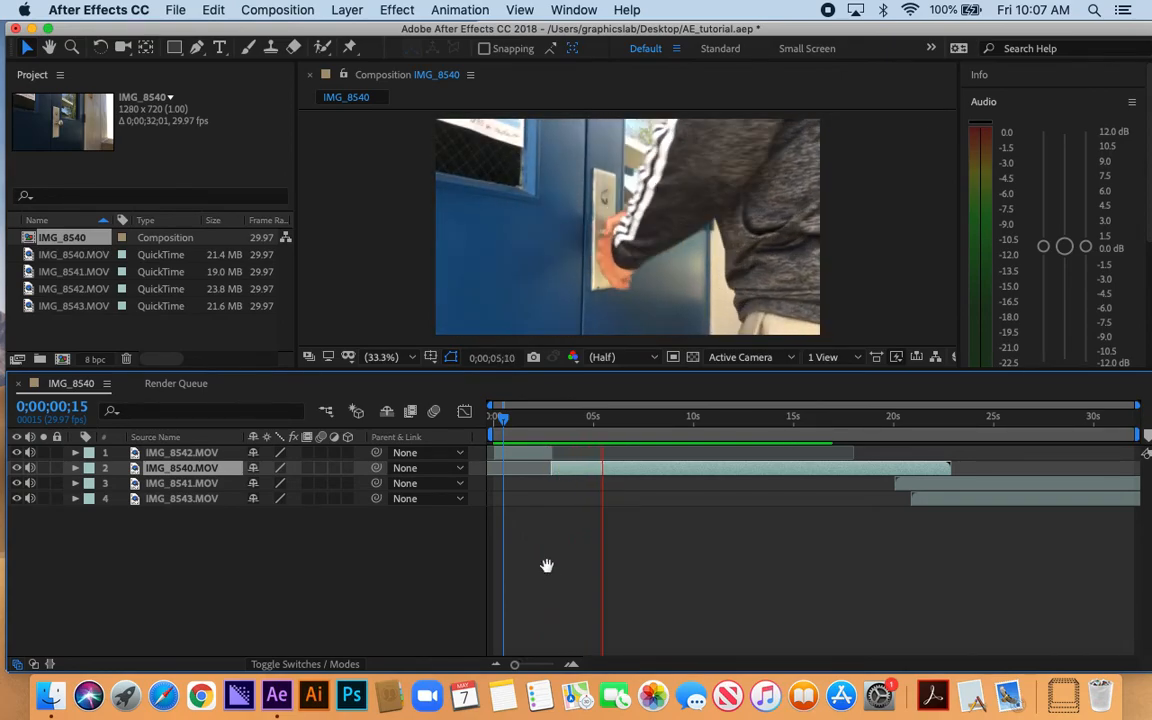
pyautogui.press('space')
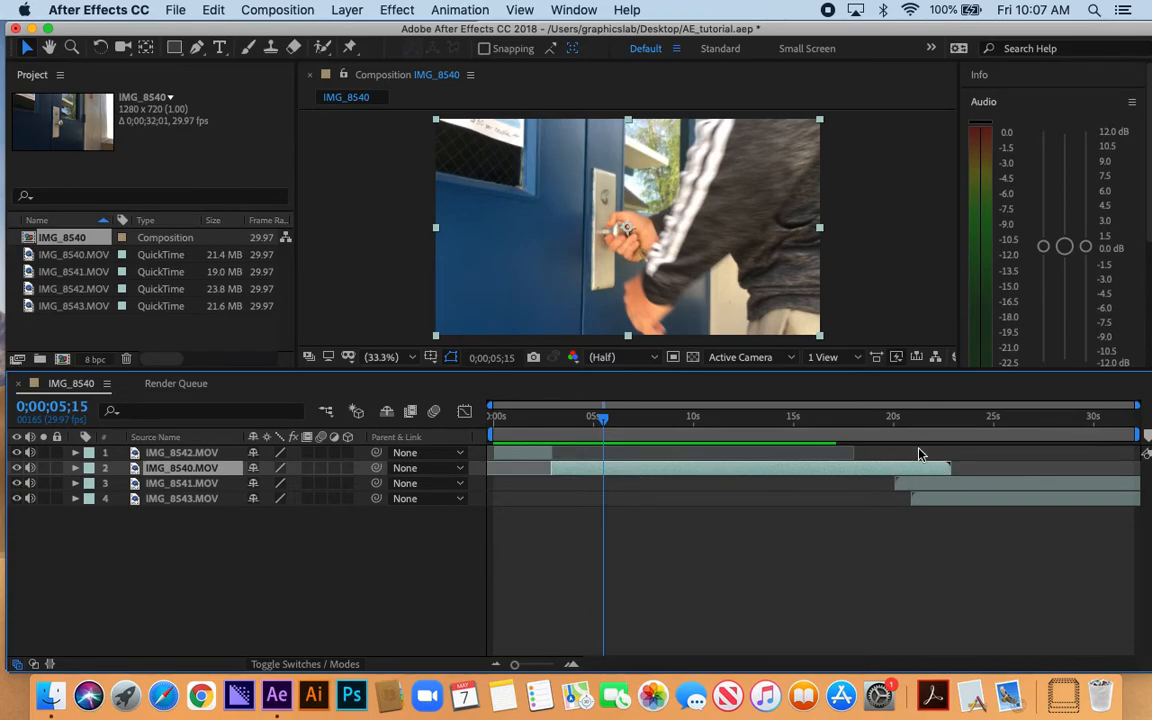
# Step: Hide the IMG_8541.MOV layer and inspect the IMG_8543.MOV footage beneath it at 0;00;24;07 and 0;00;29;19
pyautogui.click(965, 420)
pyautogui.moveTo(965, 420)
pyautogui.mouseDown()
pyautogui.moveTo(1057, 420)
pyautogui.moveTo(987, 420)
pyautogui.moveTo(1087, 440)
pyautogui.moveTo(933, 437)
pyautogui.moveTo(843, 450)
pyautogui.moveTo(843, 424)
pyautogui.moveTo(979, 438)
pyautogui.mouseUp()
pyautogui.click(993, 487)
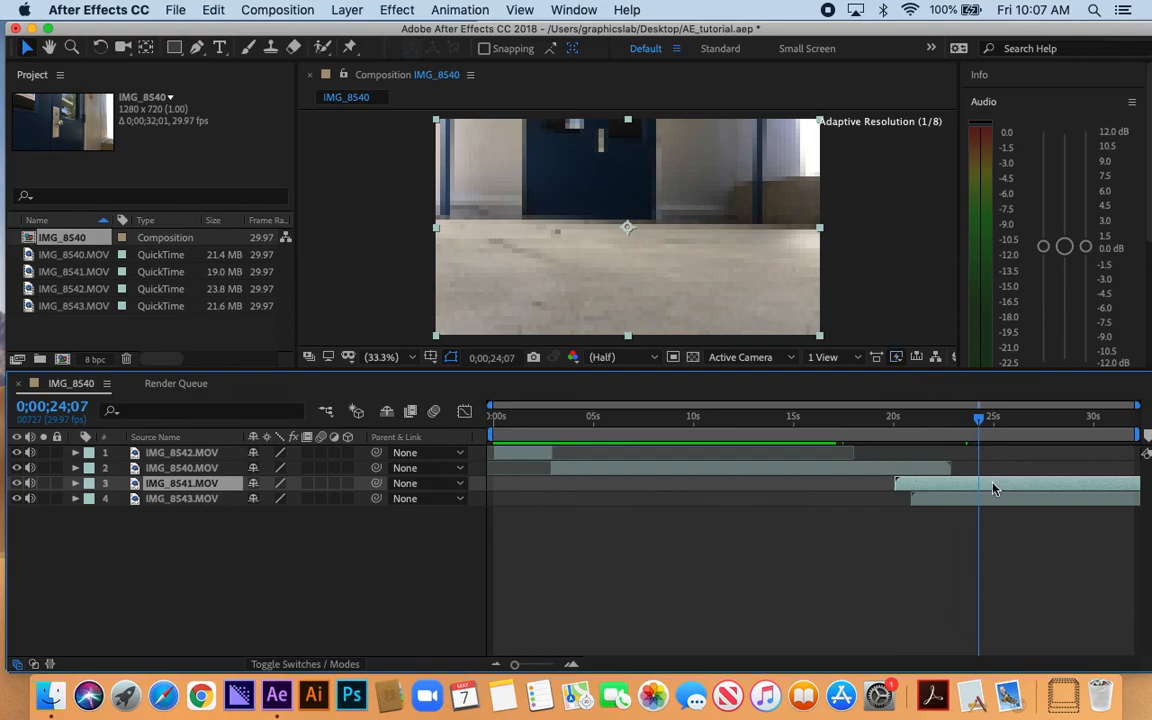
pyautogui.click(16, 484)
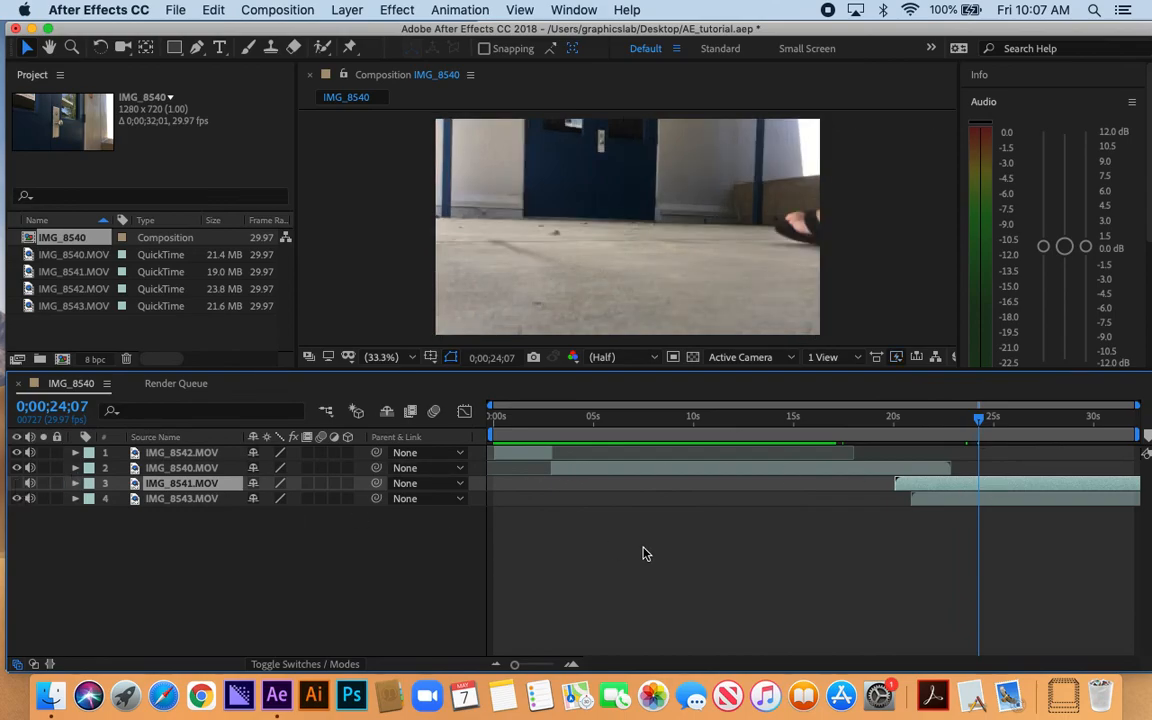
pyautogui.click(1087, 416)
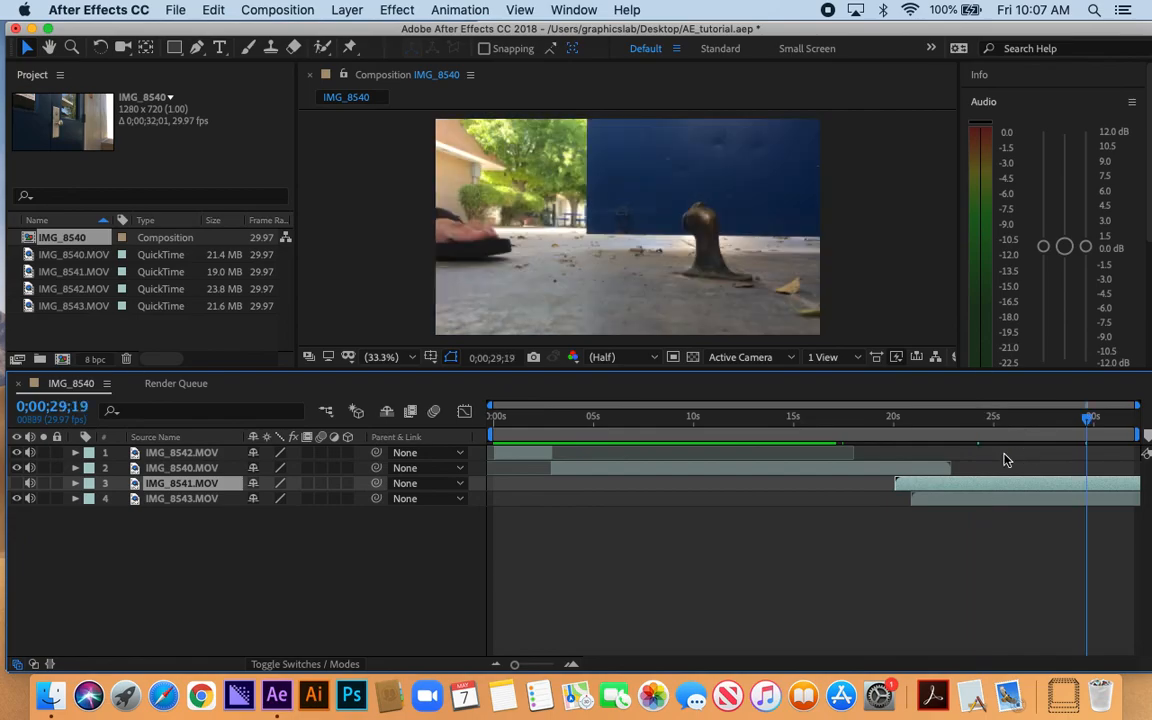